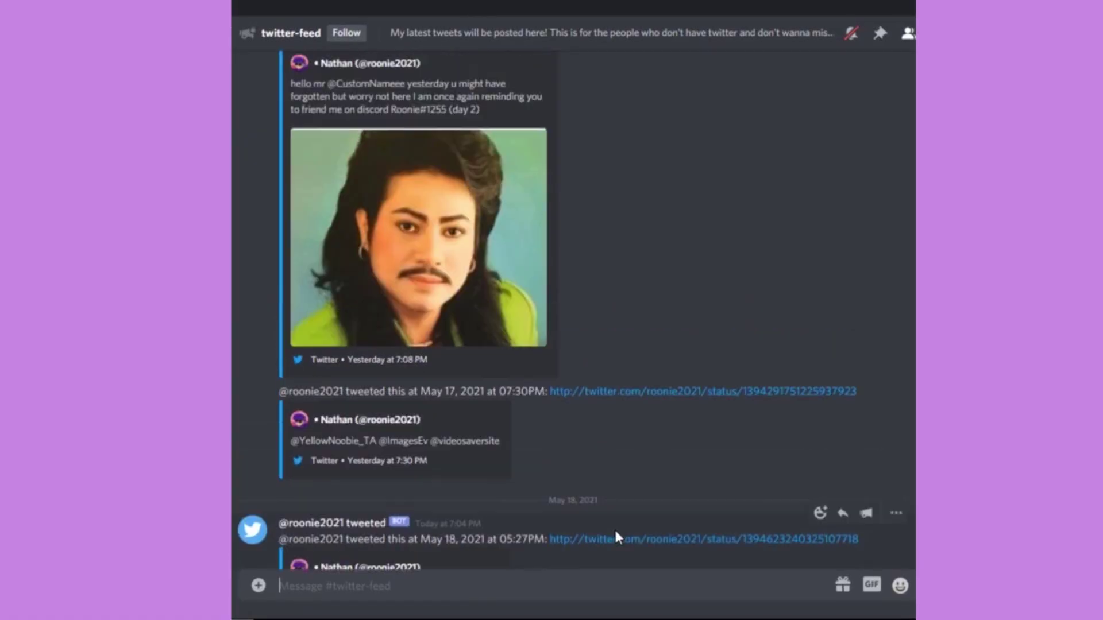
pyautogui.scroll(4, 638, 513)
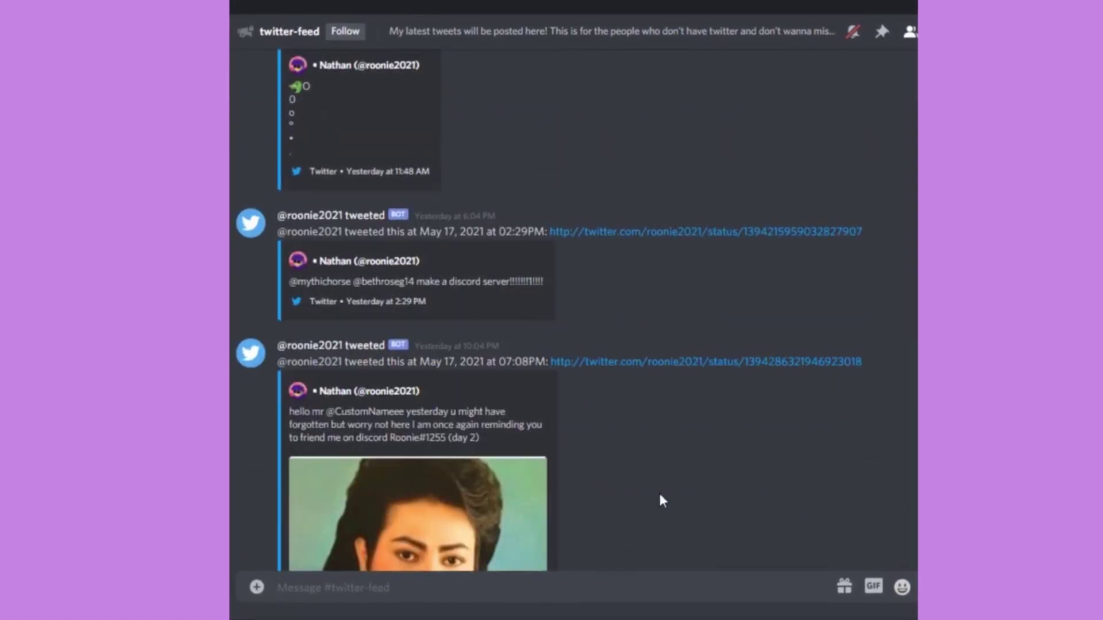
pyautogui.scroll(2, 660, 495)
pyautogui.scroll(1, 661, 495)
pyautogui.scroll(3, 662, 501)
pyautogui.scroll(2, 662, 501)
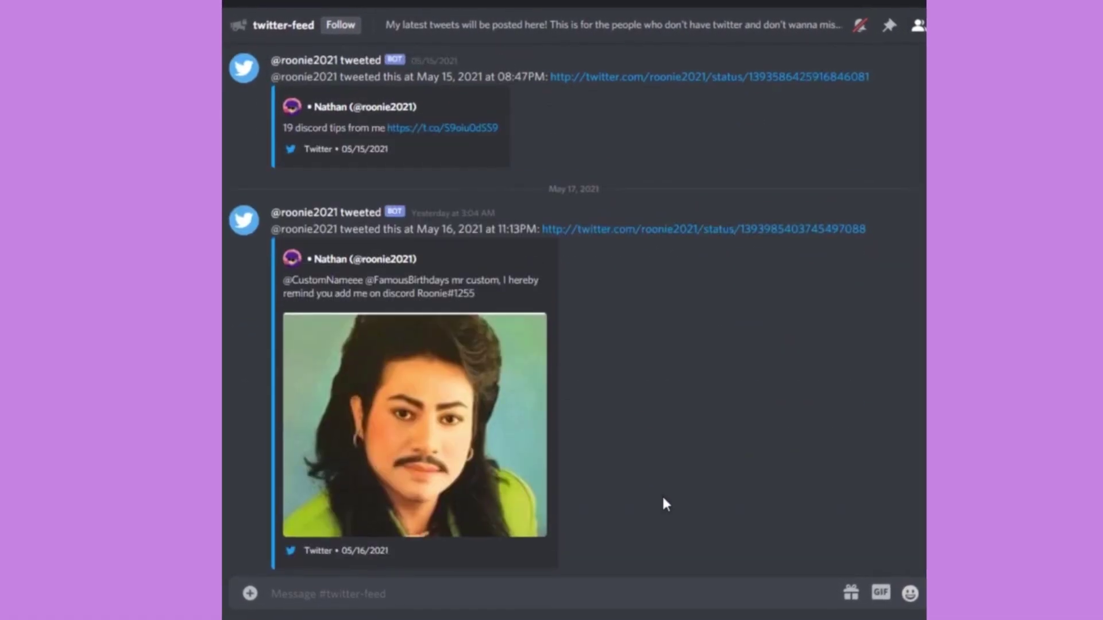
pyautogui.scroll(2, 662, 503)
pyautogui.scroll(2, 663, 505)
pyautogui.scroll(2, 664, 501)
pyautogui.scroll(2, 660, 505)
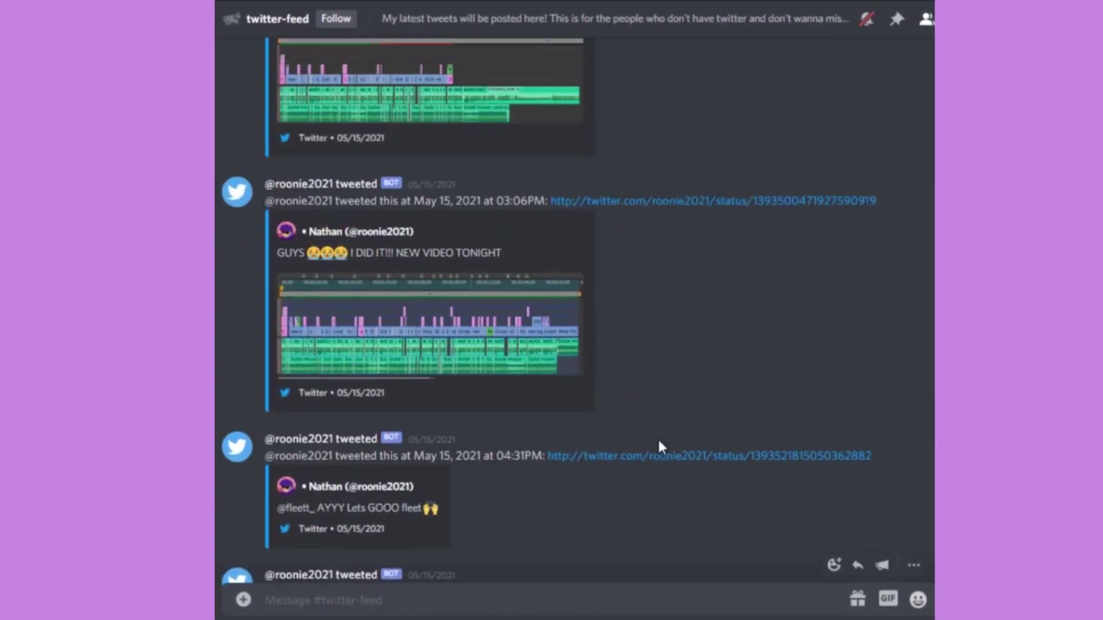
pyautogui.scroll(2, 661, 445)
pyautogui.scroll(2, 698, 393)
pyautogui.scroll(3, 700, 453)
pyautogui.scroll(1, 540, 328)
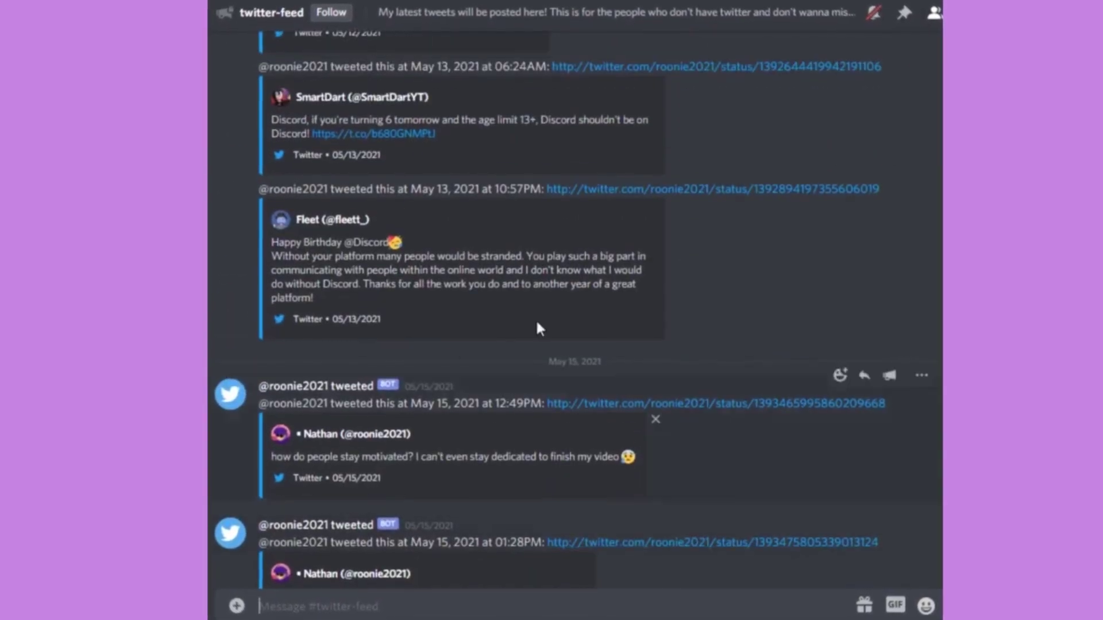
pyautogui.scroll(2, 698, 381)
pyautogui.scroll(3, 698, 379)
pyautogui.scroll(3, 732, 398)
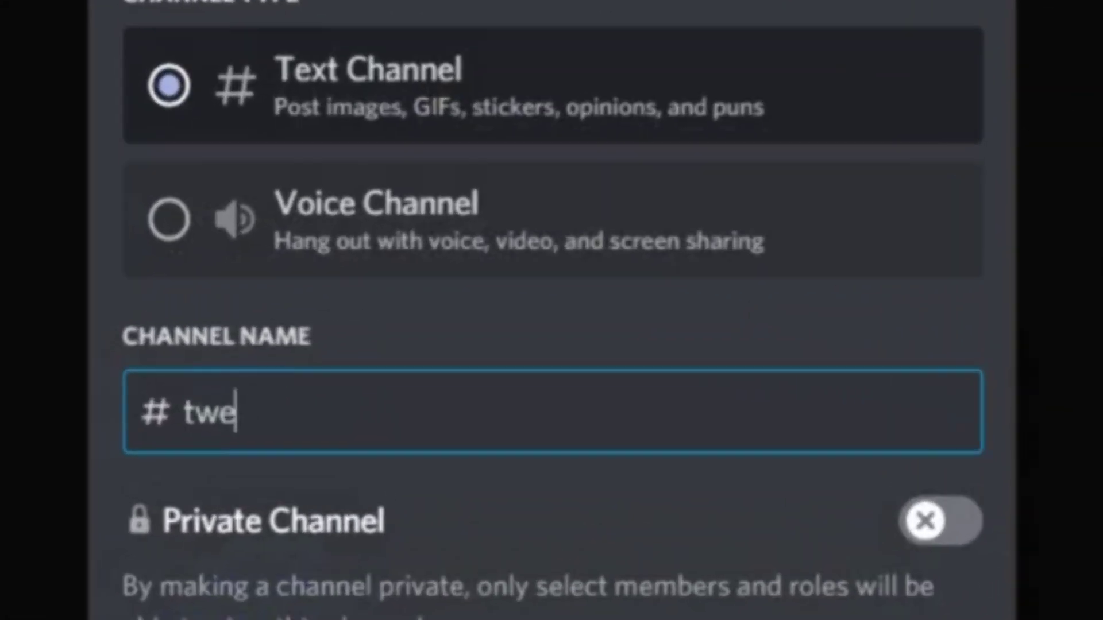
pyautogui.write('ets')
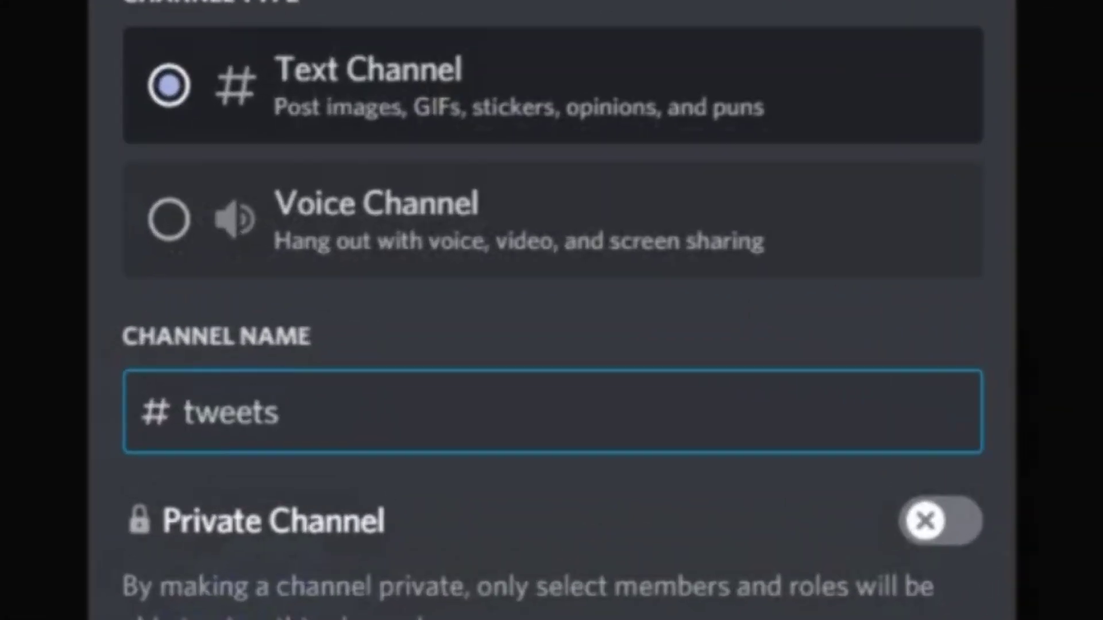
# Step: Create the text channel named 'tweets' on the Oooga Booga server
pyautogui.press('Return')
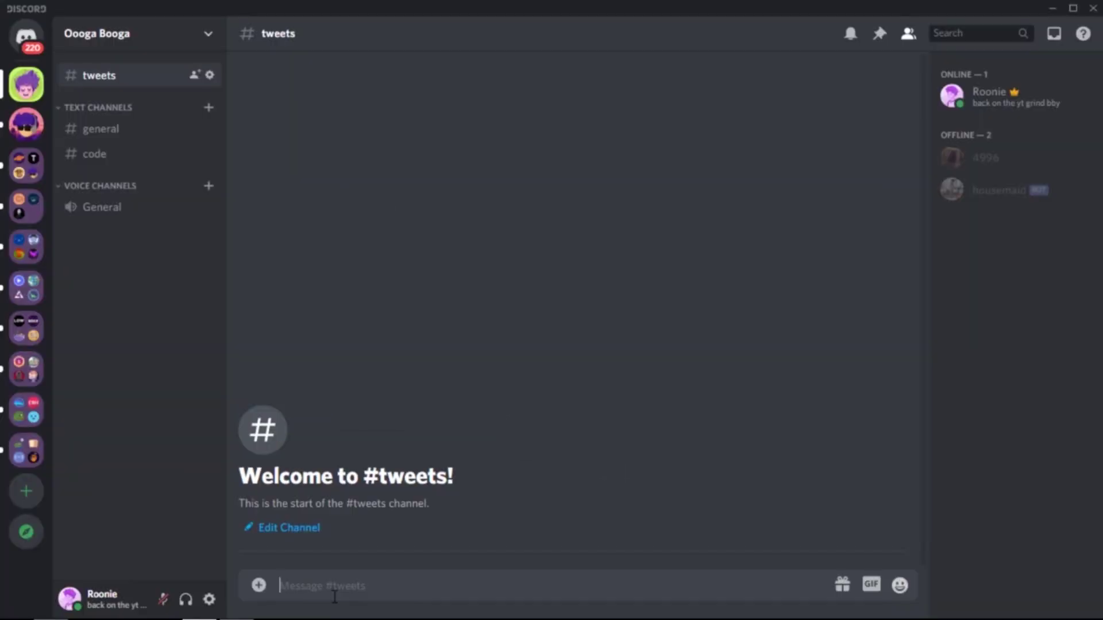
pyautogui.write('twe')
# Step: Add a webhook named Roonie's Twitter to the tweets channel and copy its URL
pyautogui.click(210, 76)
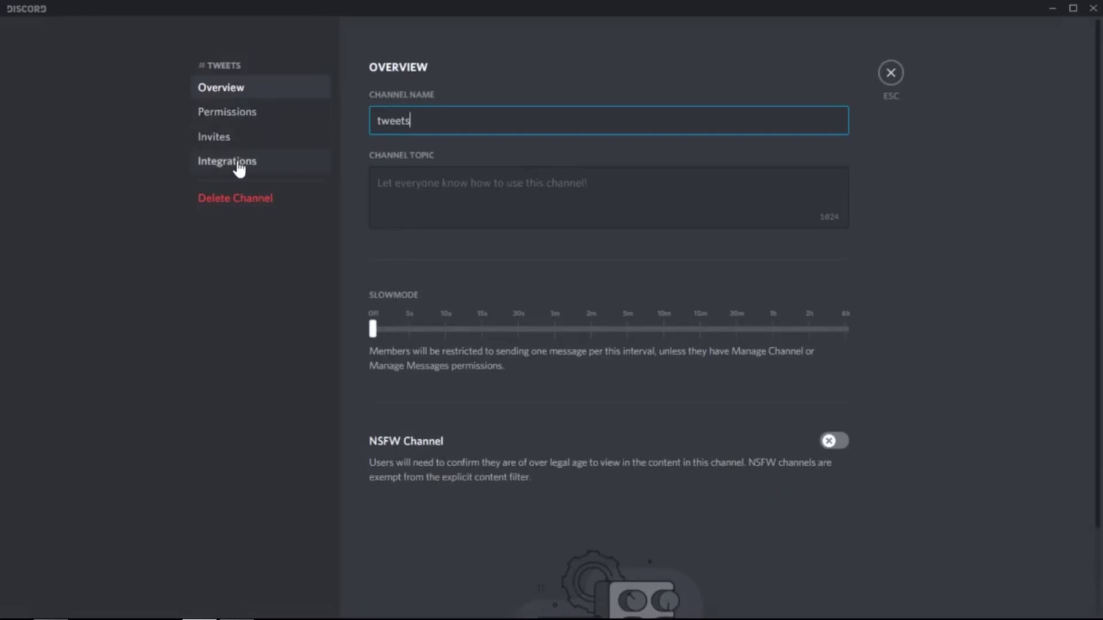
pyautogui.click(229, 164)
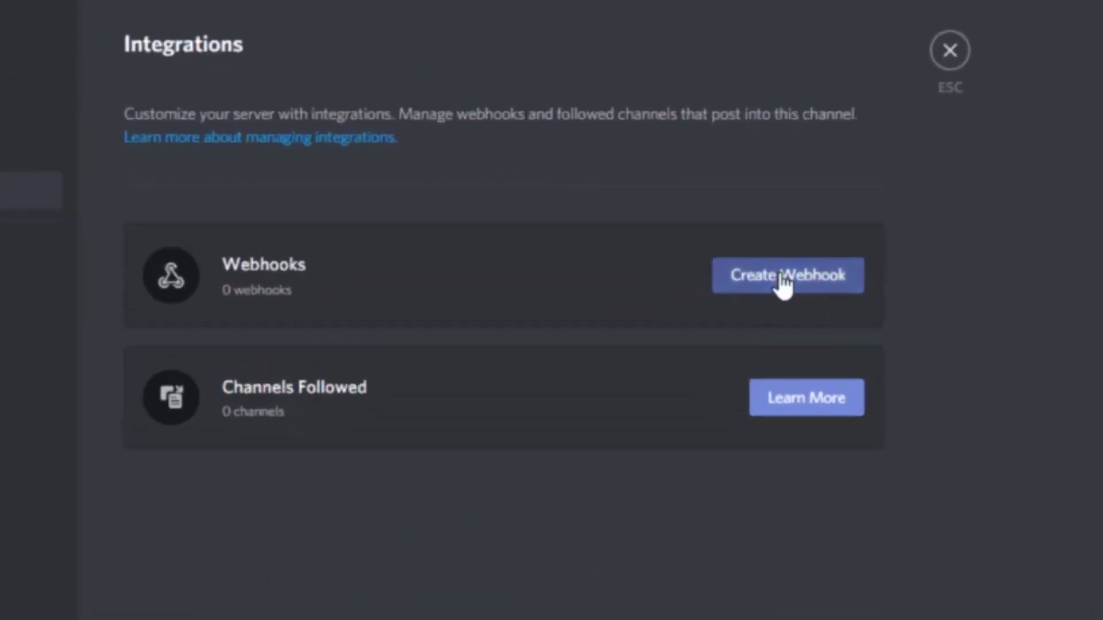
pyautogui.click(785, 219)
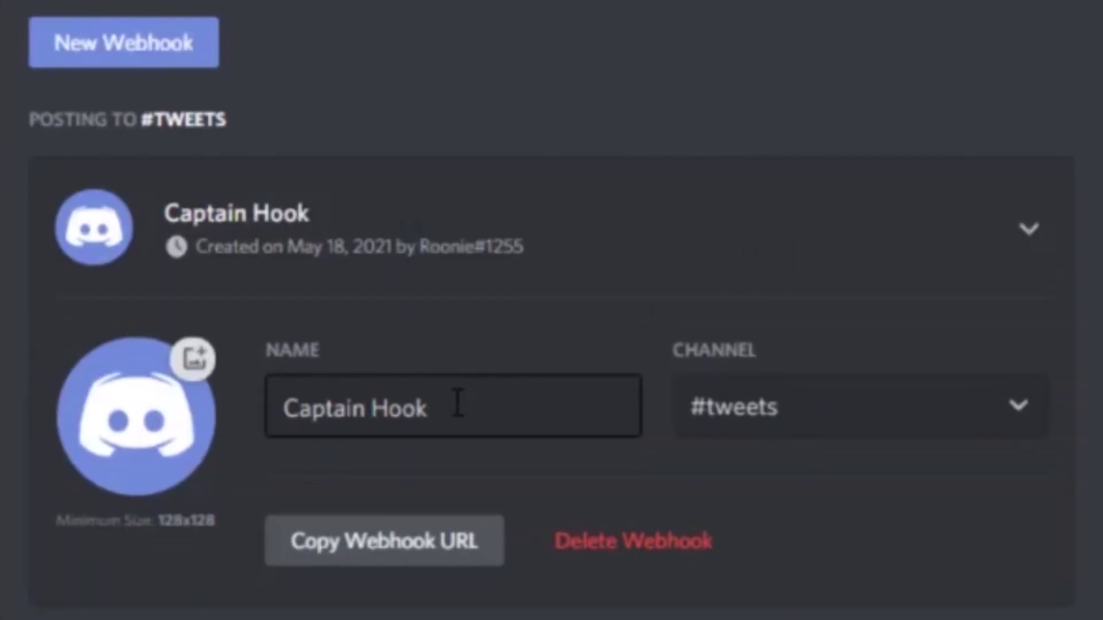
pyautogui.moveTo(458, 403); pyautogui.dragTo(276, 408)
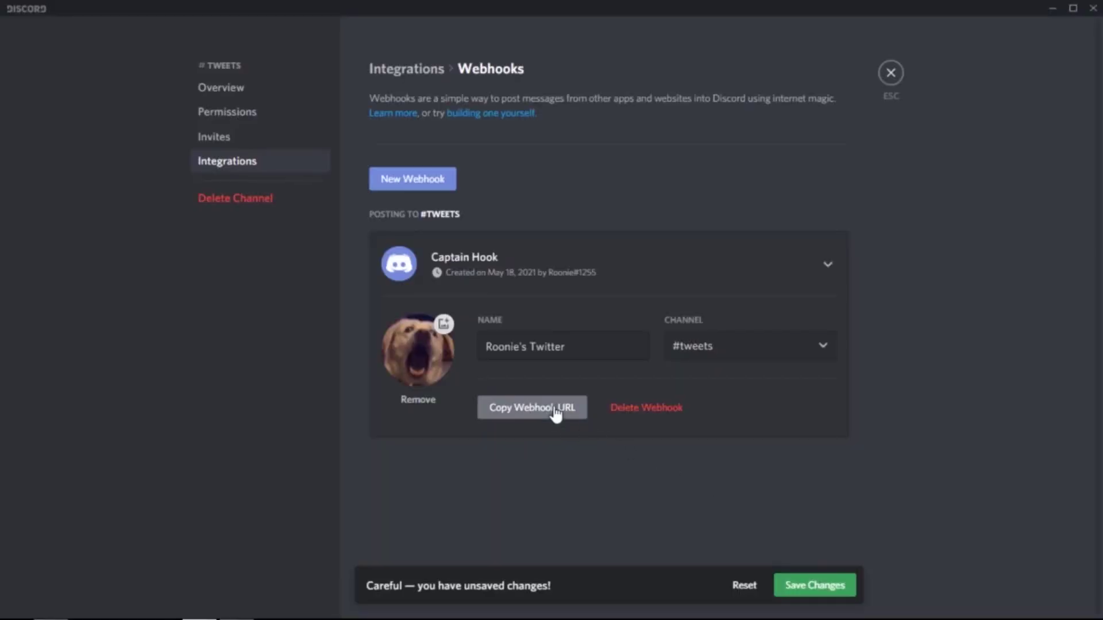
pyautogui.click(555, 412)
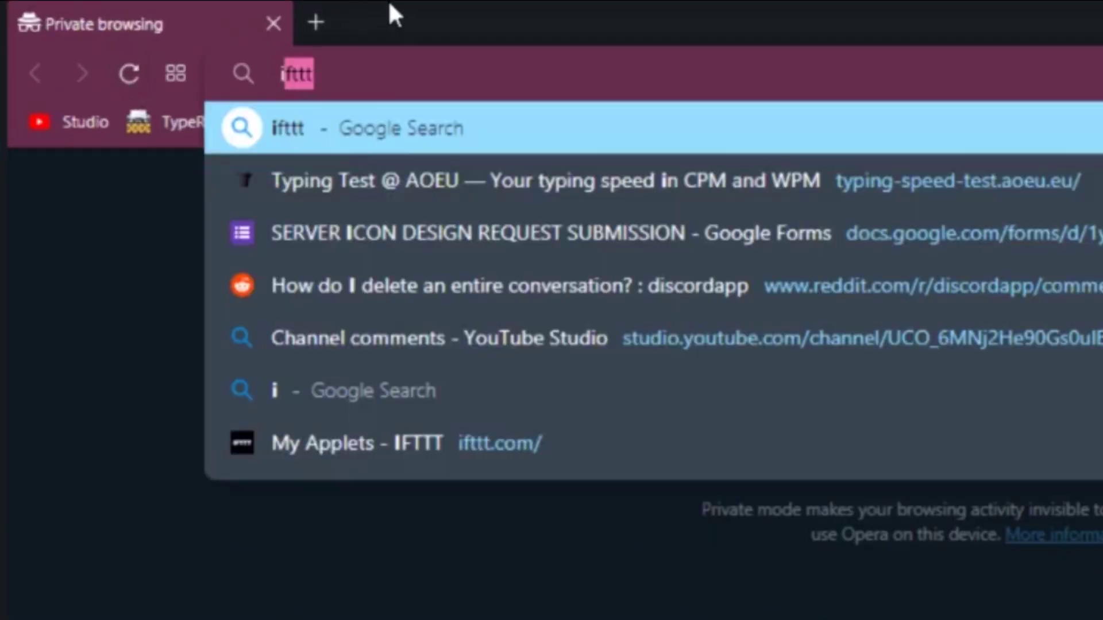
pyautogui.write('fttt')
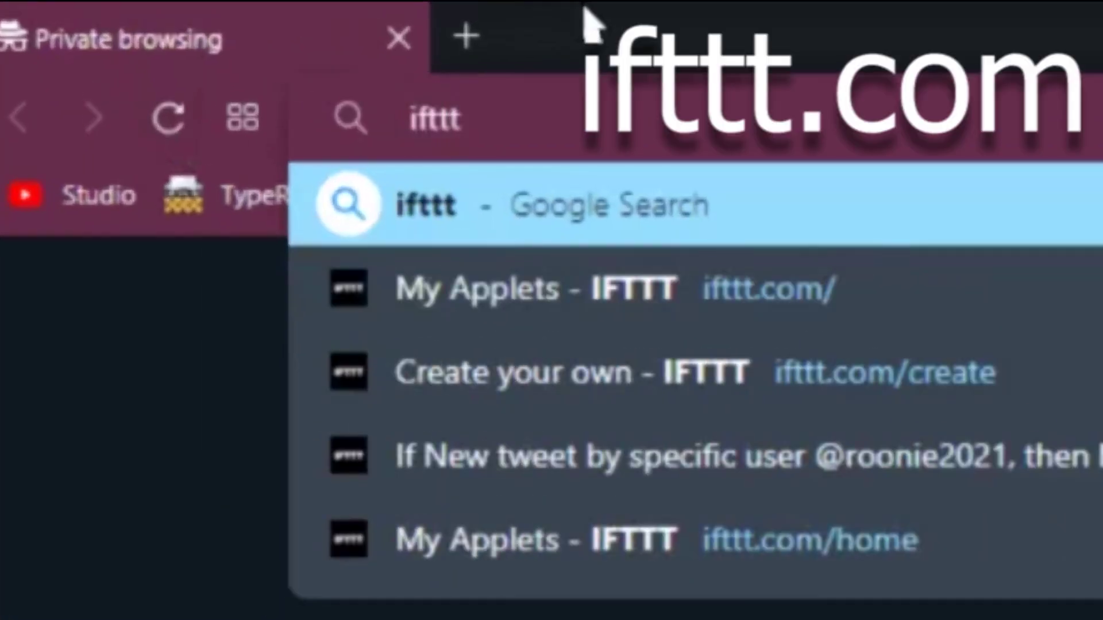
pyautogui.write('.co')
# Step: Go to ifttt.com and sign in with the Google account
pyautogui.press('BackSpace')
pyautogui.write('m')
pyautogui.press('Return')
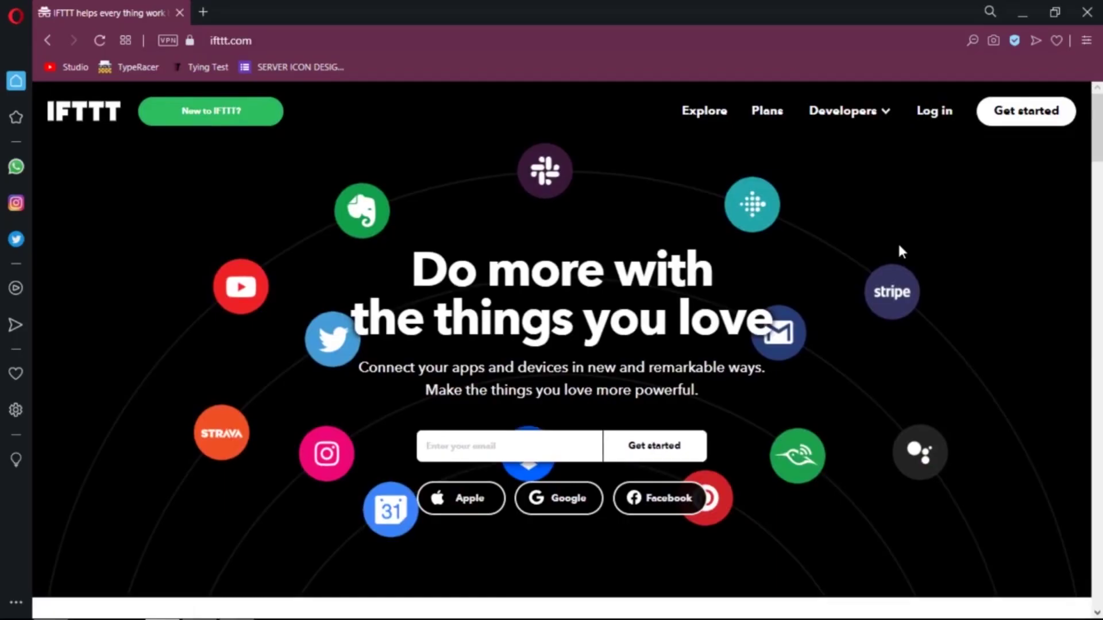
pyautogui.scroll(-3, 924, 247)
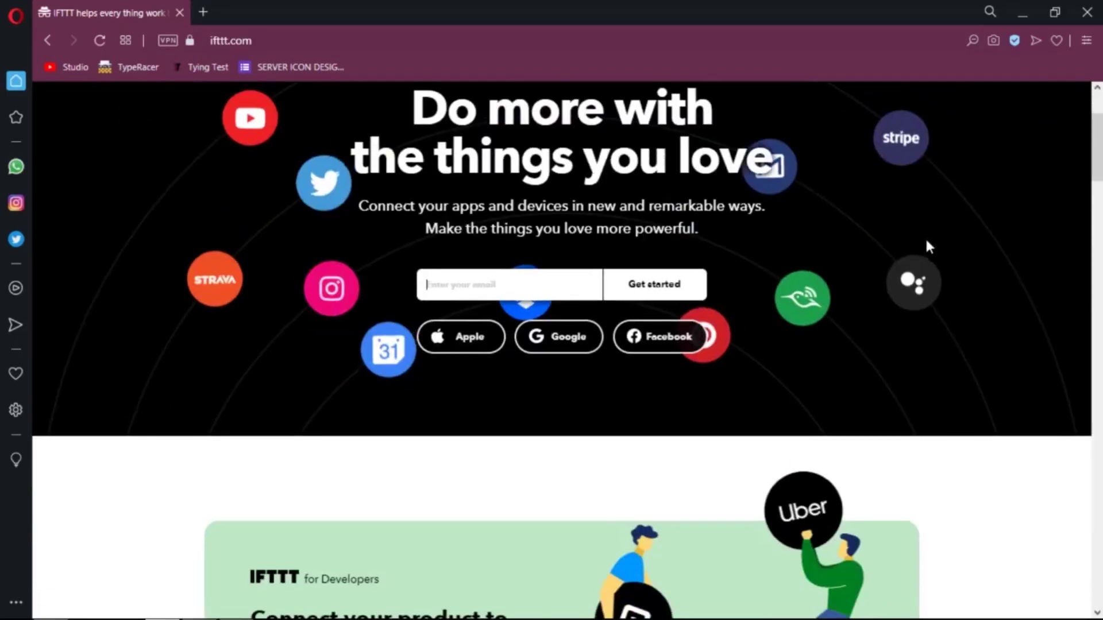
pyautogui.scroll(3, 924, 246)
pyautogui.click(534, 501)
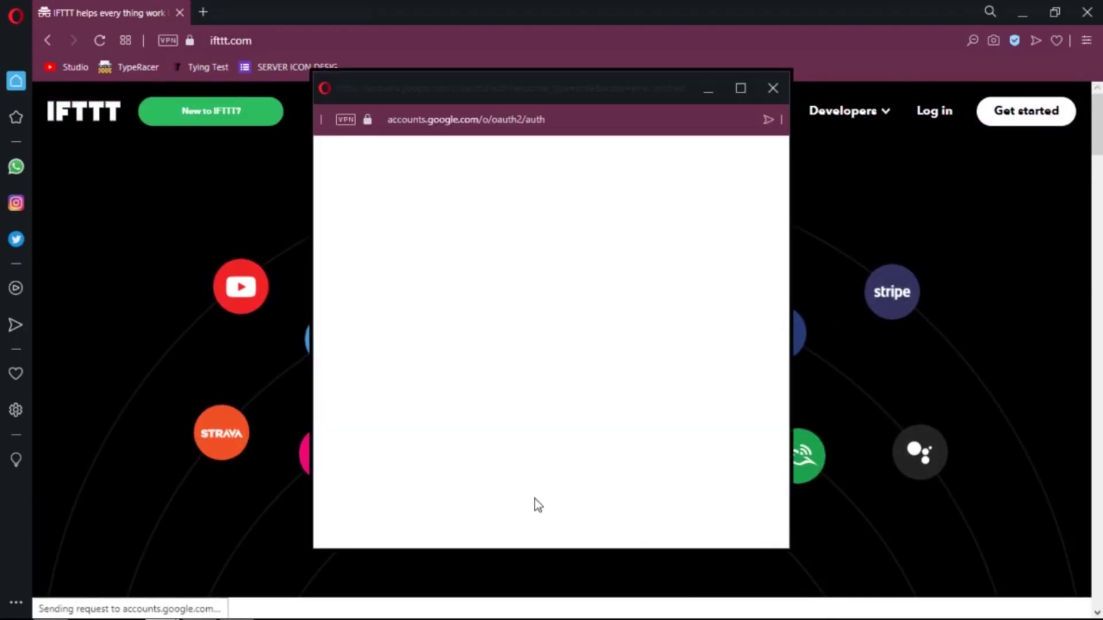
pyautogui.scroll(-1, 817, 218)
pyautogui.scroll(-1, 818, 225)
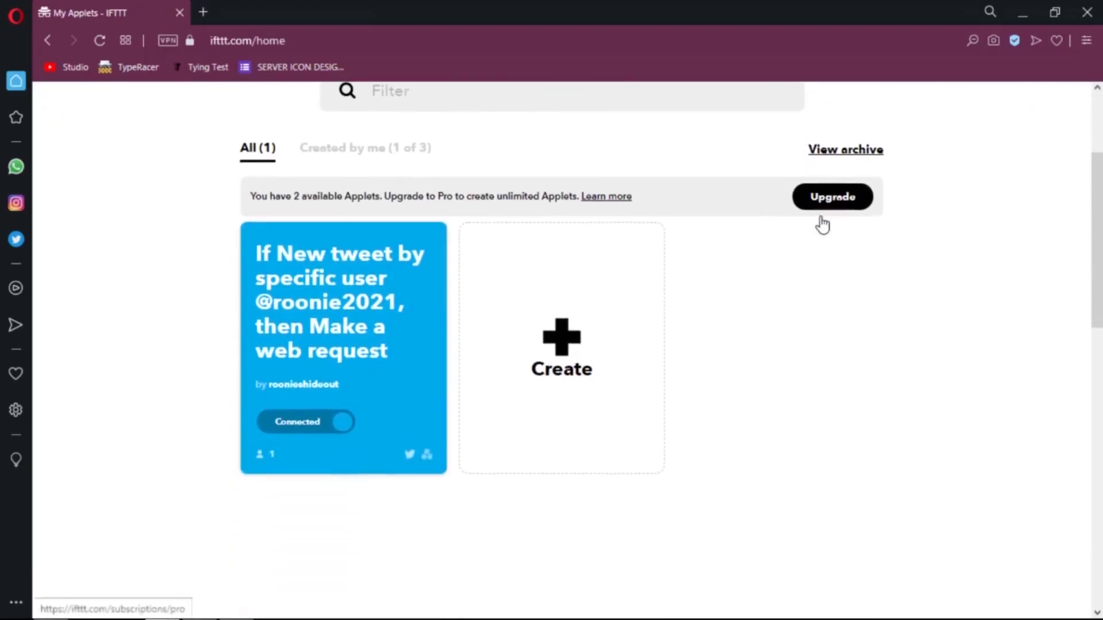
pyautogui.scroll(-1, 830, 249)
pyautogui.scroll(2, 828, 250)
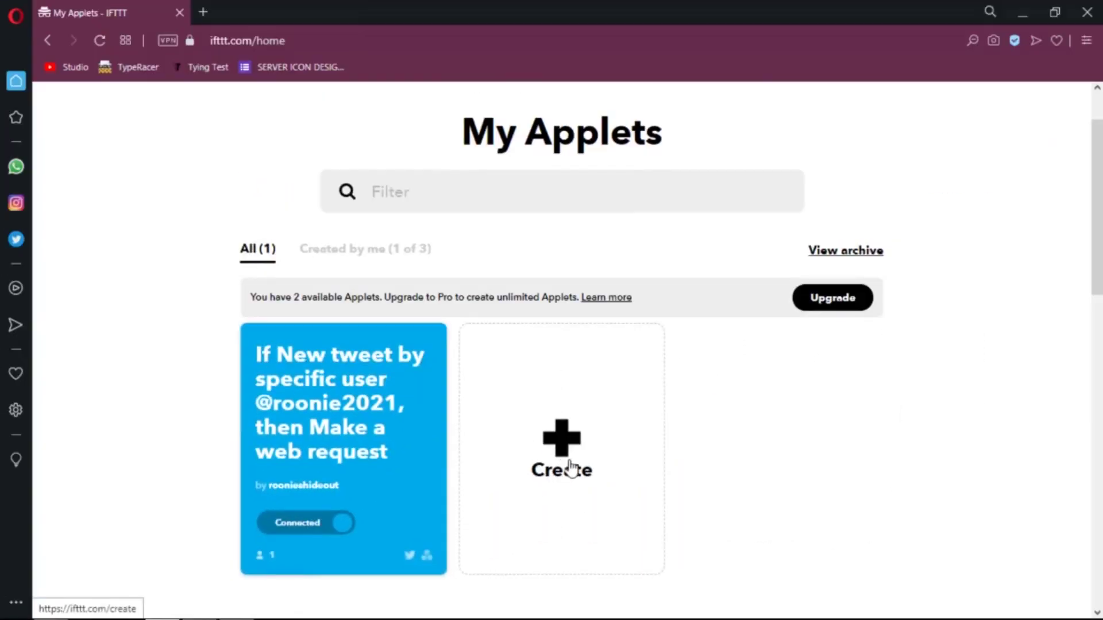
pyautogui.click(568, 467)
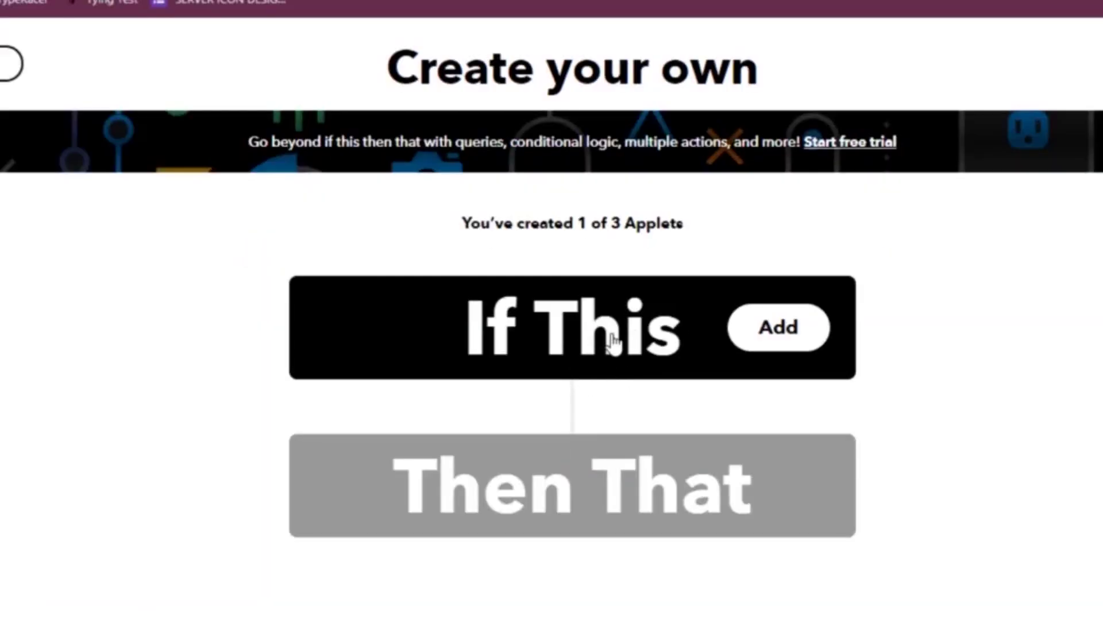
pyautogui.click(613, 341)
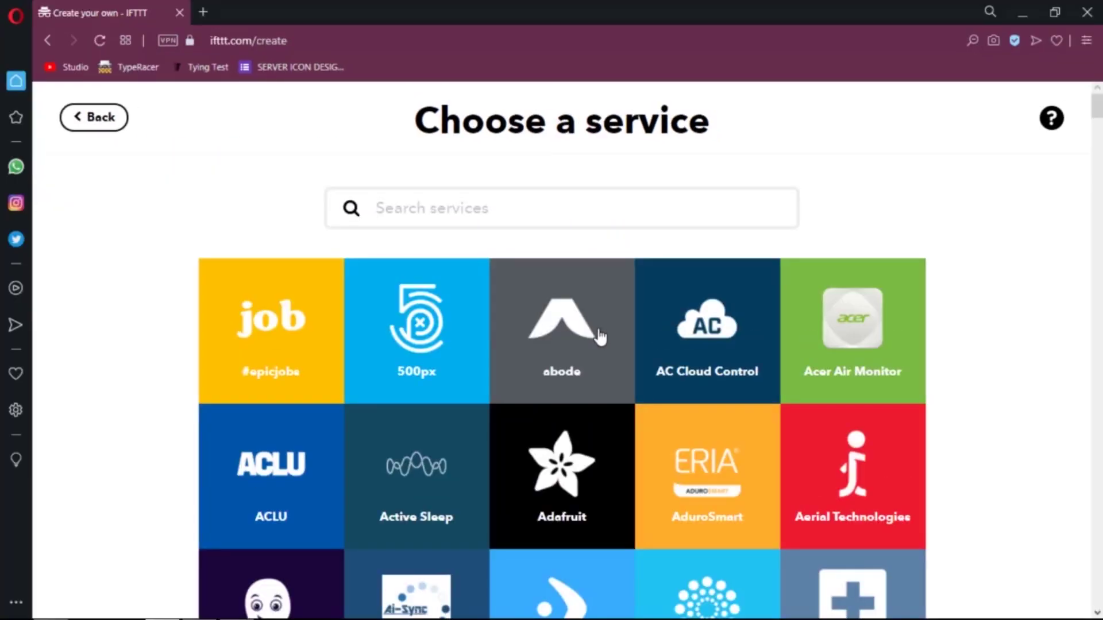
pyautogui.write('t')
pyautogui.write('wit')
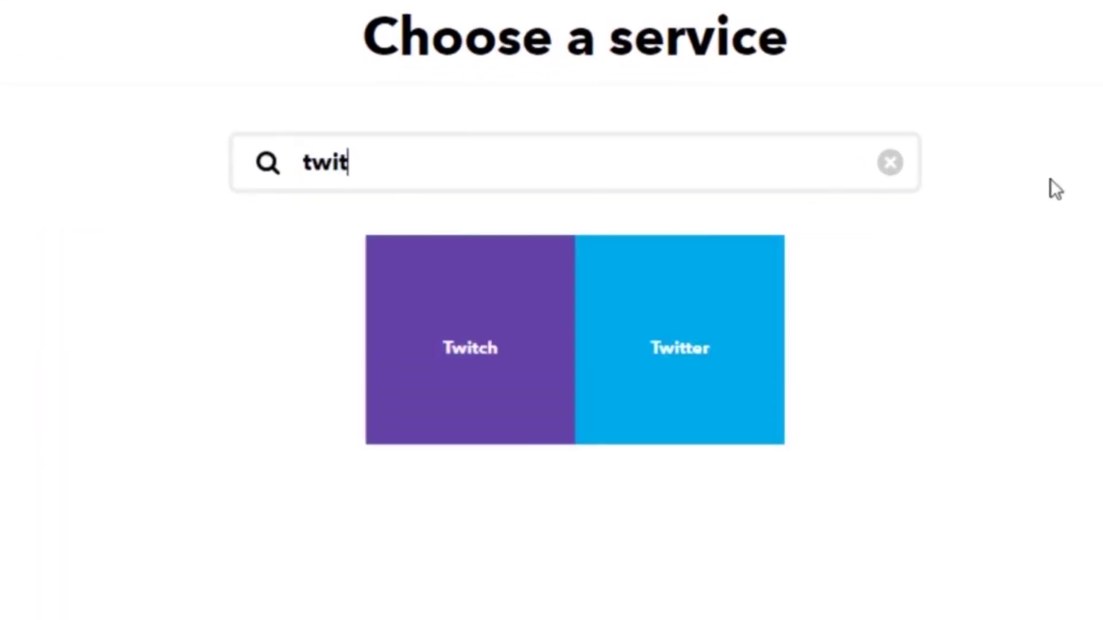
pyautogui.write('te')
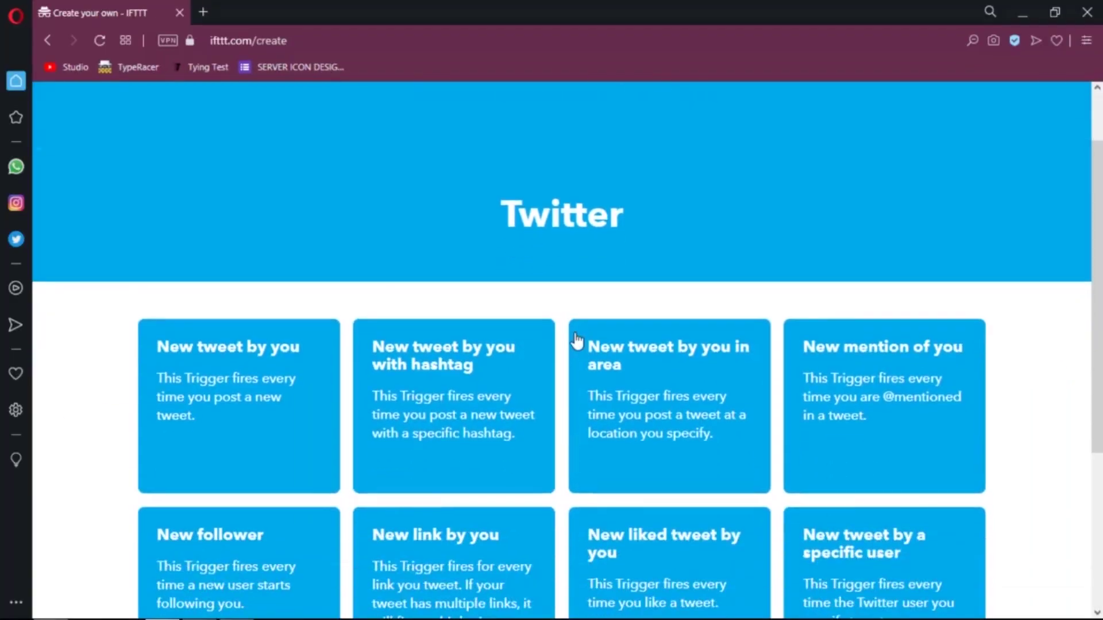
pyautogui.scroll(-1, 578, 341)
pyautogui.scroll(-1, 583, 352)
pyautogui.scroll(-1, 583, 357)
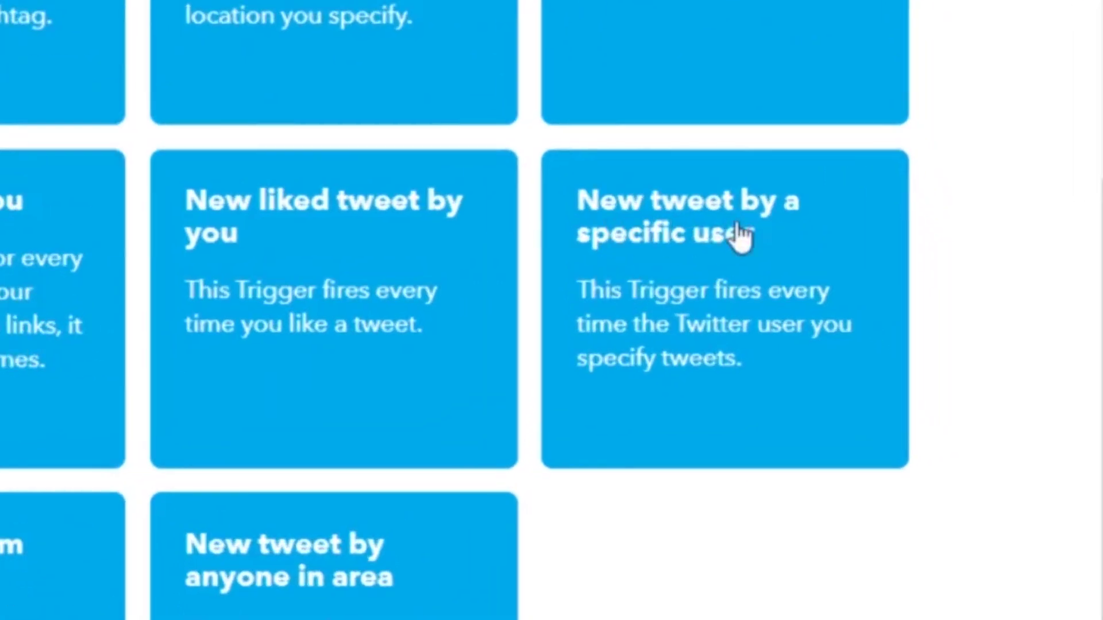
pyautogui.click(779, 336)
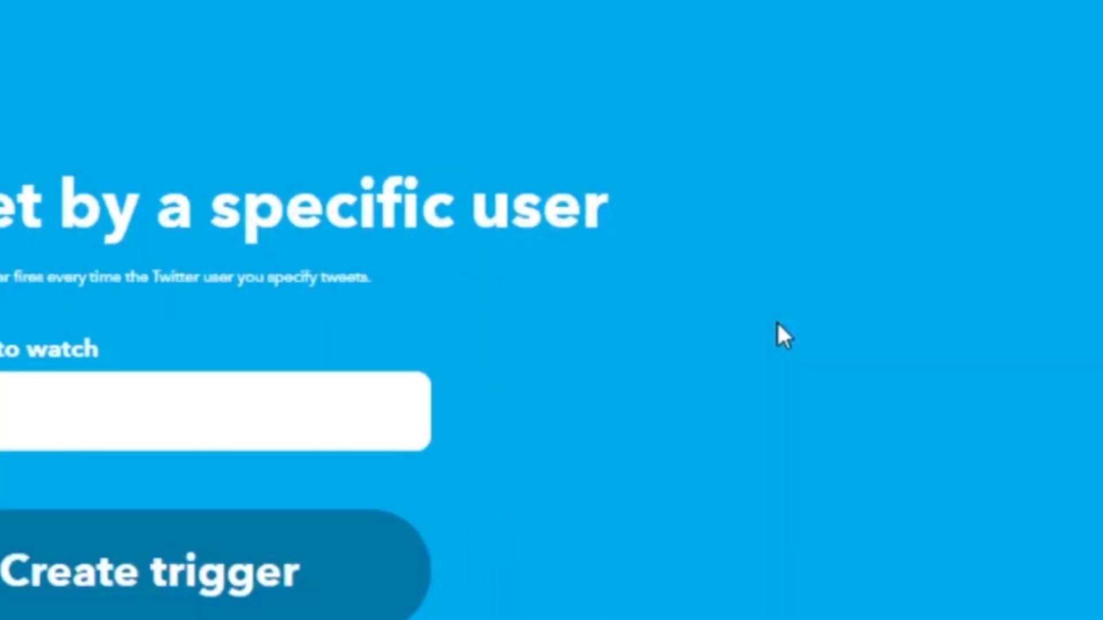
pyautogui.click(497, 412)
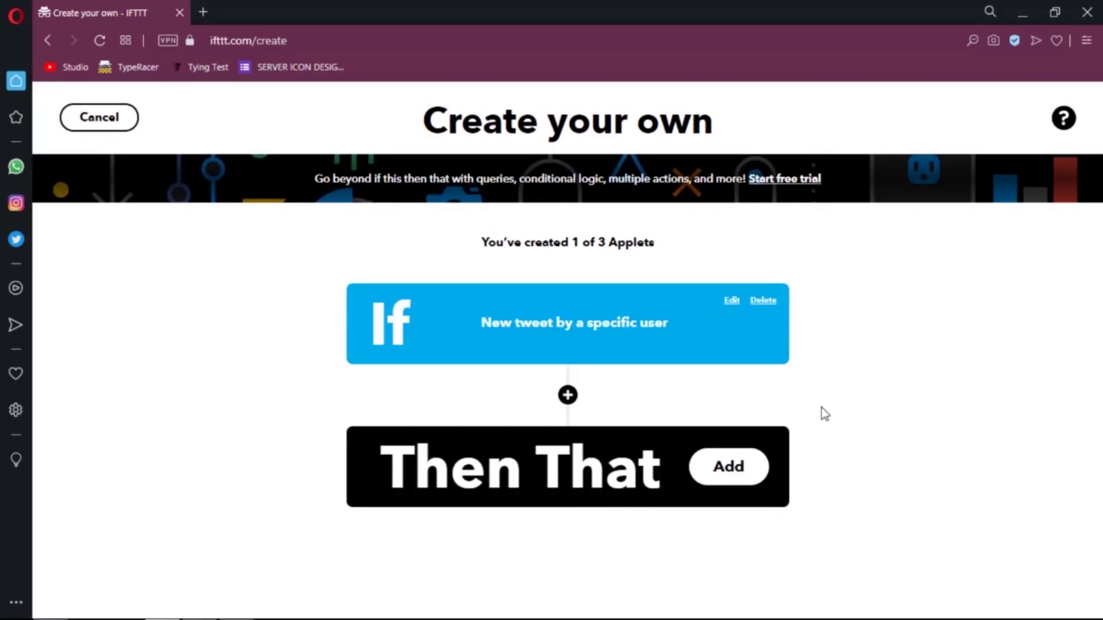
pyautogui.click(642, 474)
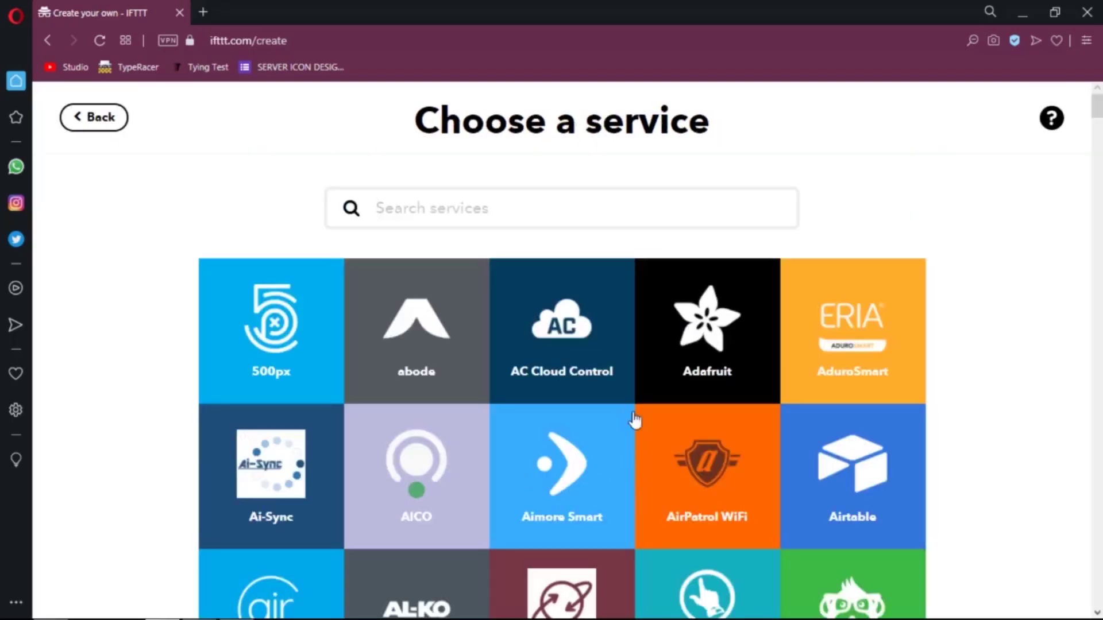
pyautogui.write('web')
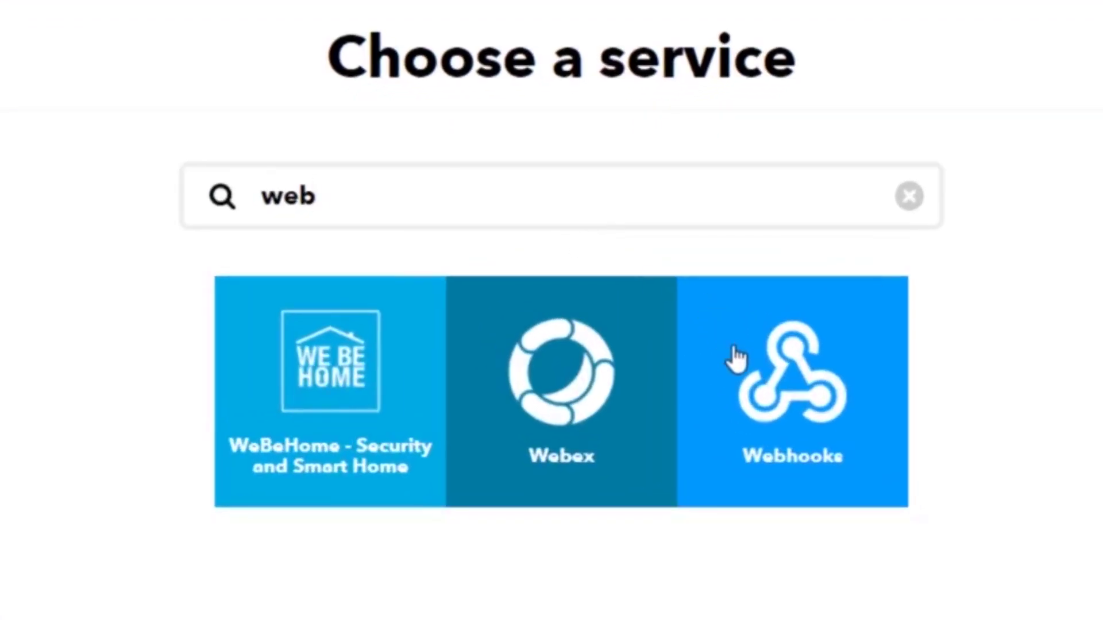
# Step: Choose the Webhooks service with its 'Make a web request' action
pyautogui.click(736, 358)
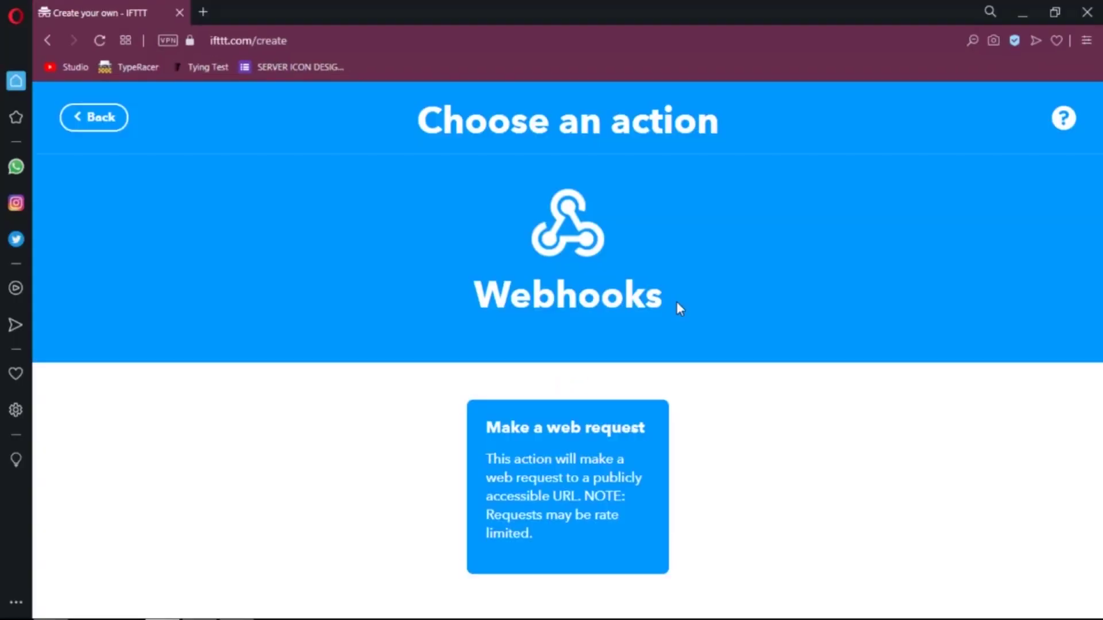
pyautogui.click(616, 467)
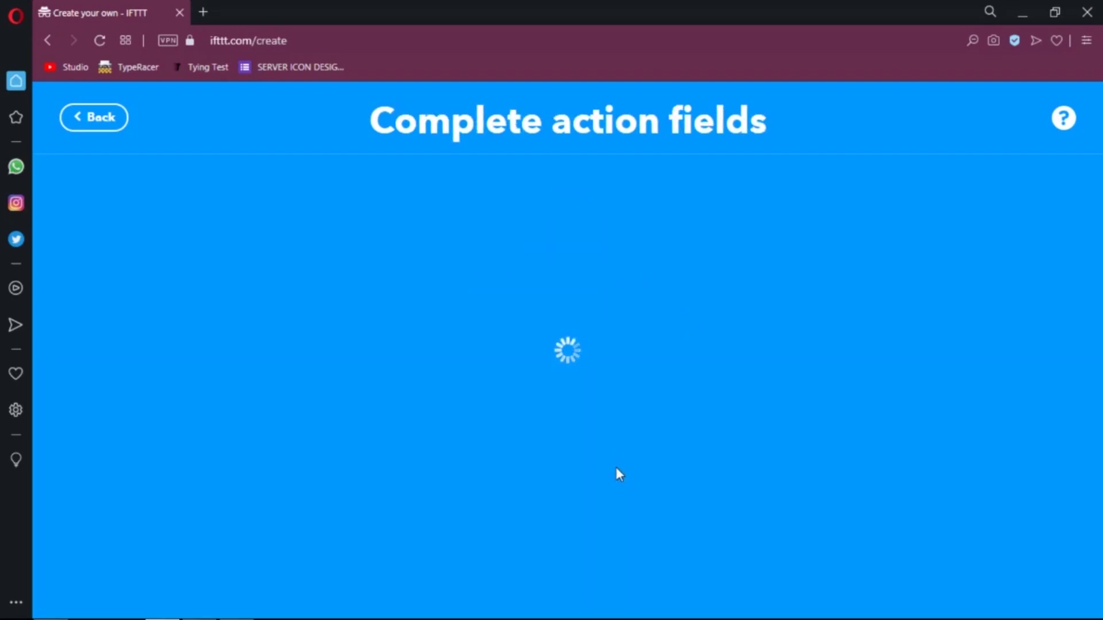
# Step: Paste the Discord webhook URL, with method POST and content type application/json
pyautogui.click(626, 401)
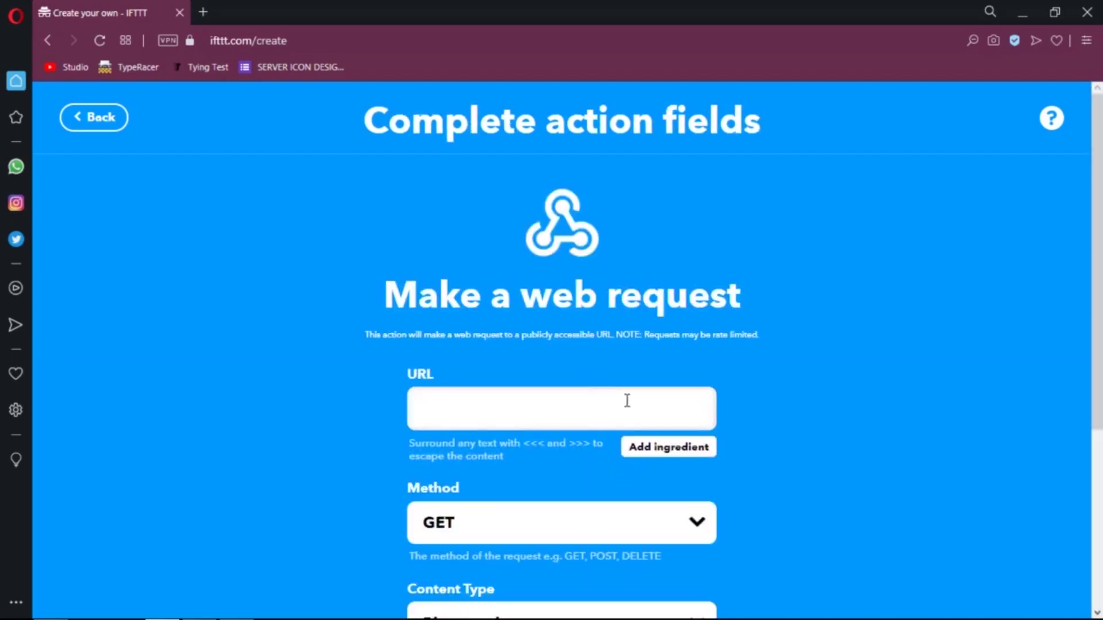
pyautogui.hotkey('ctrl', 'v')
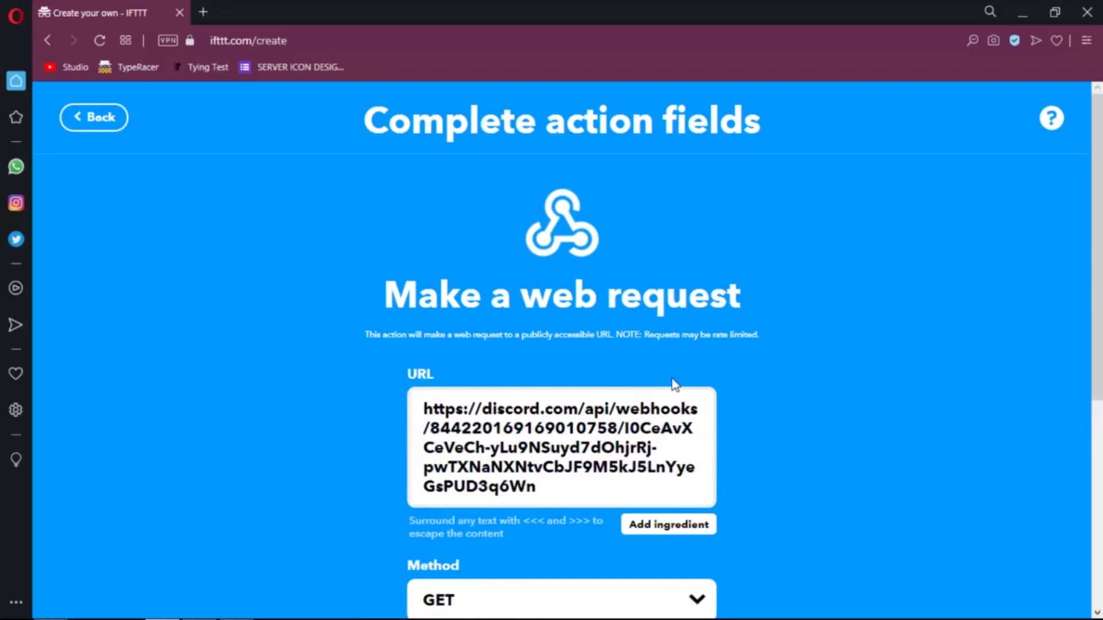
pyautogui.scroll(-2, 728, 354)
pyautogui.scroll(-1, 741, 346)
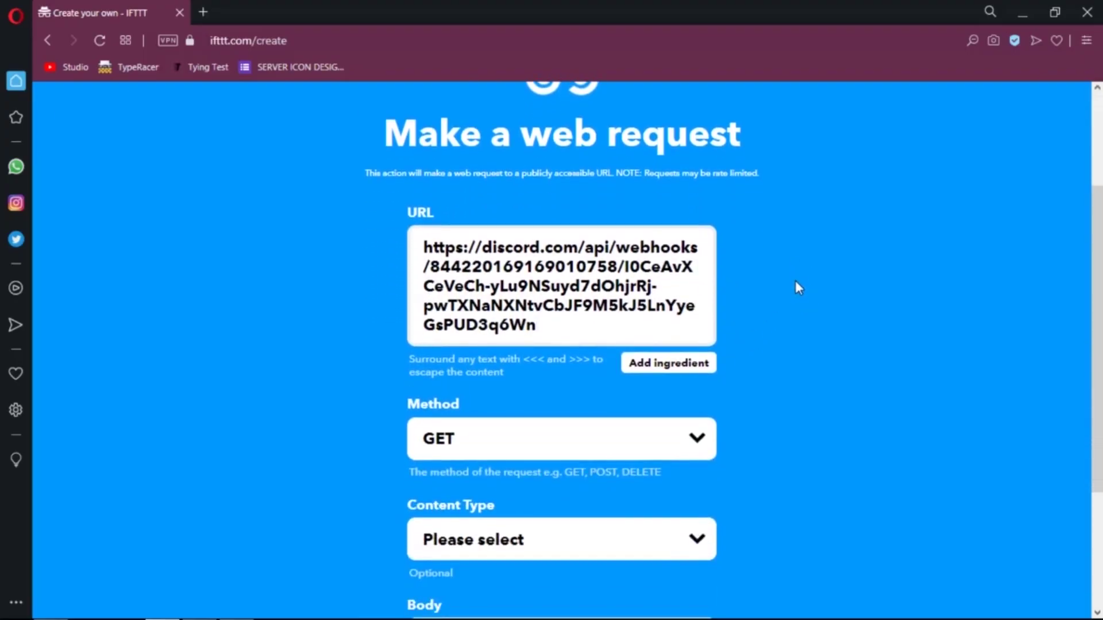
pyautogui.scroll(-1, 776, 284)
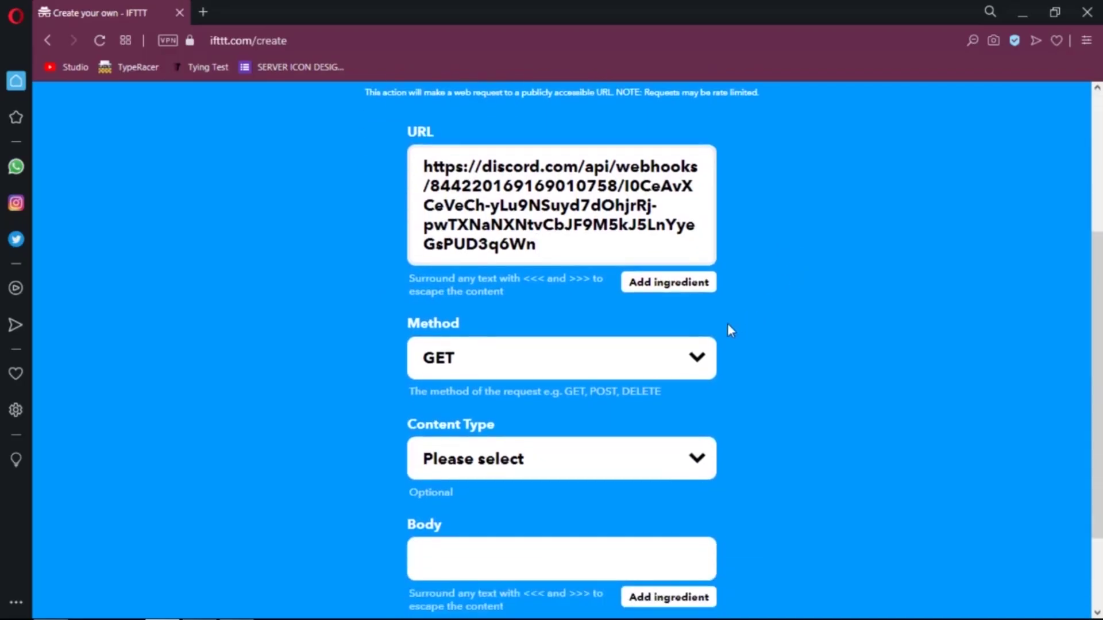
pyautogui.click(669, 361)
pyautogui.click(496, 407)
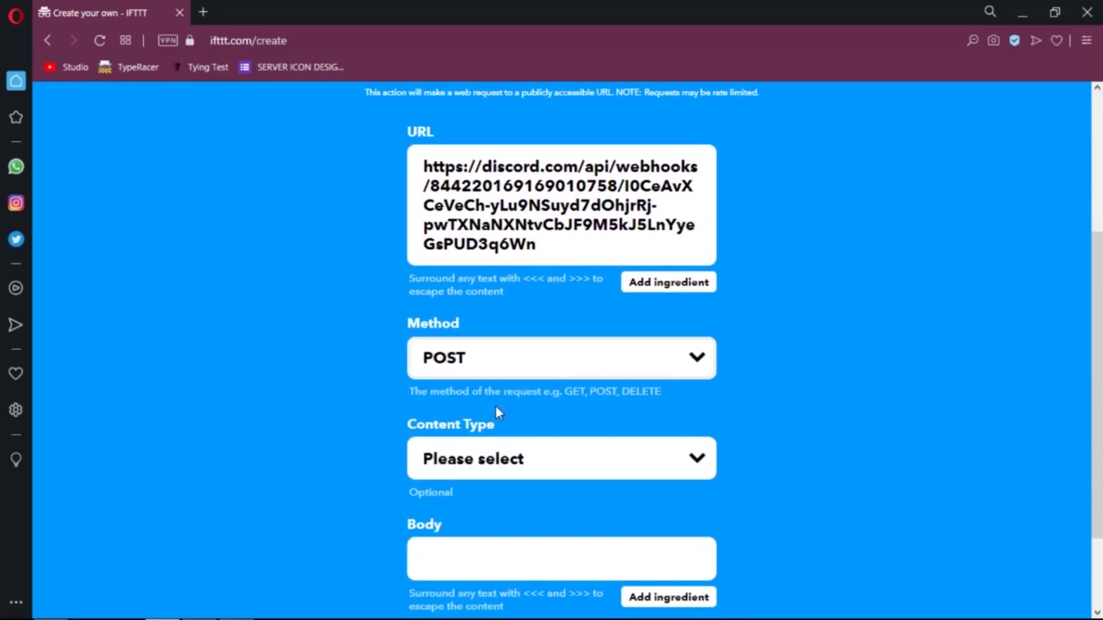
pyautogui.scroll(-2, 493, 379)
pyautogui.click(498, 353)
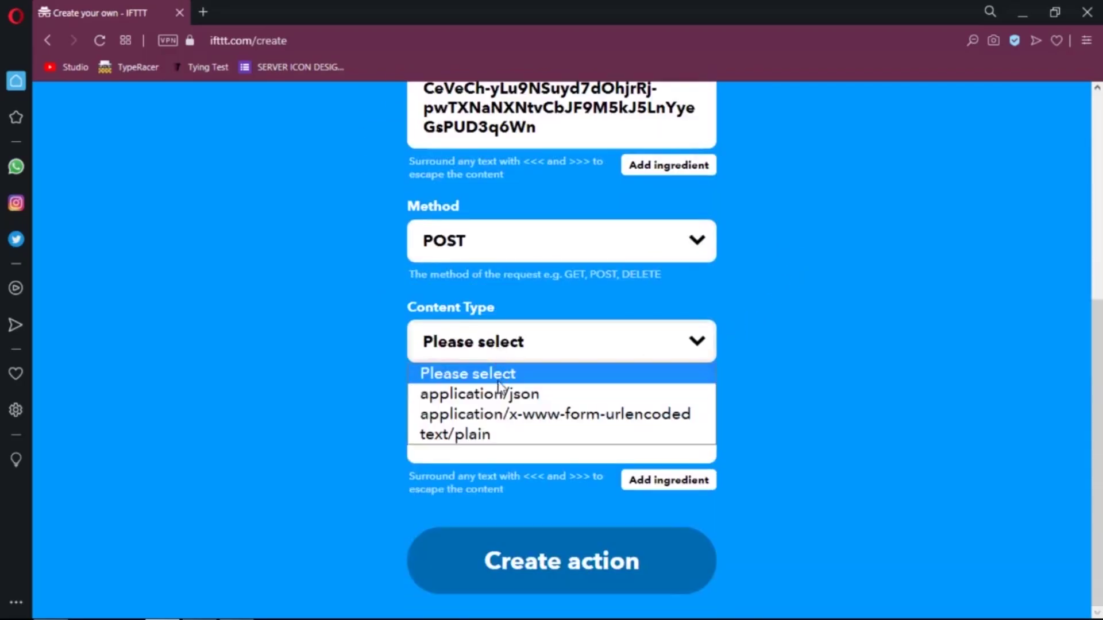
pyautogui.click(511, 398)
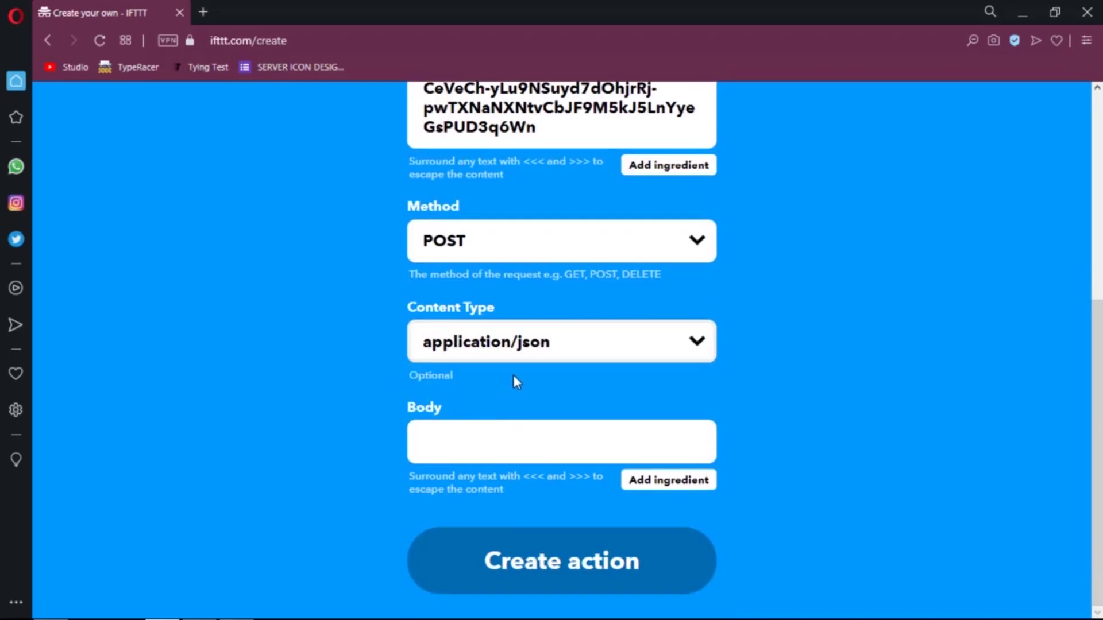
# Step: Paste the JSON body with UserName, CreatedAt and LinkToTweet, then create the action
pyautogui.press('Tab')
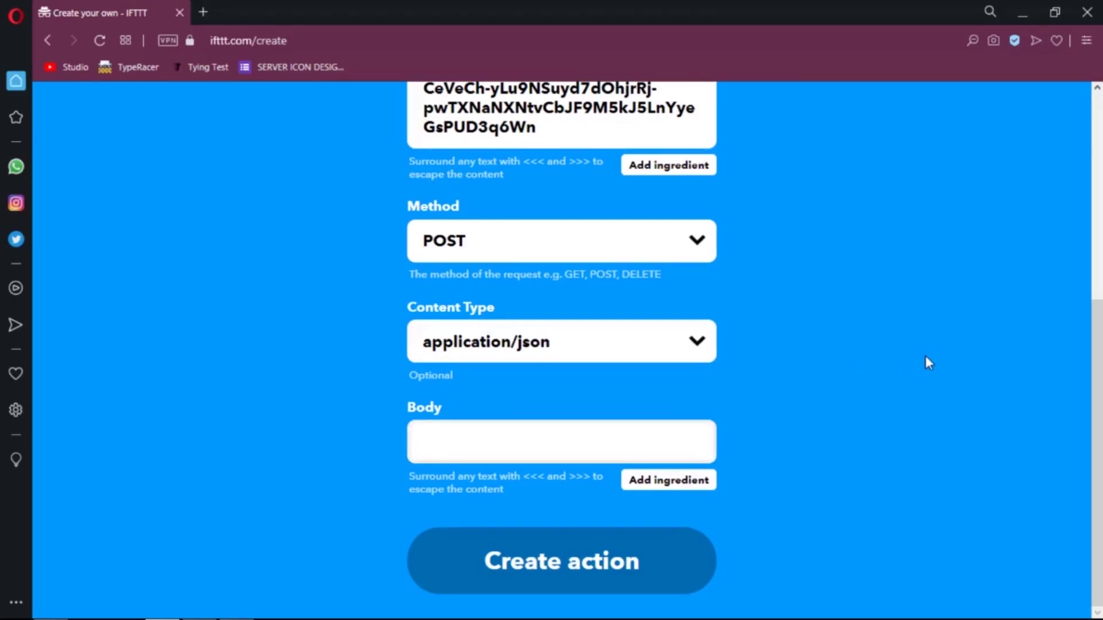
pyautogui.write('{ "username":"@roonie2021 tweeted", "content":"@{{UserName}} tweeted this at {{CreatedAt}}: {{LinkToTweet}}" }')
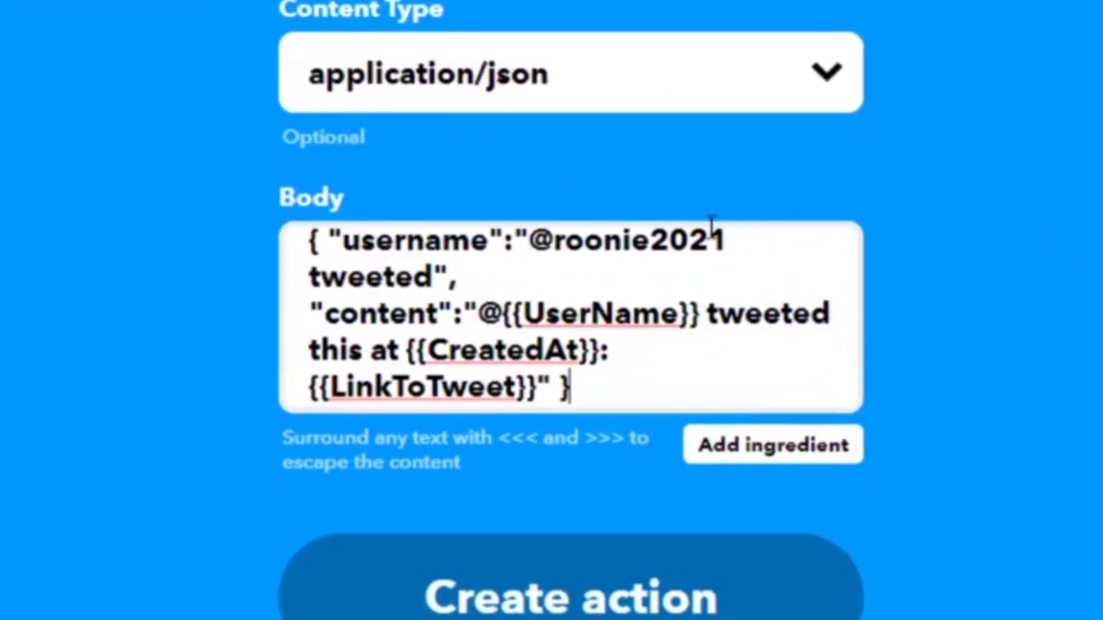
pyautogui.moveTo(726, 239); pyautogui.dragTo(556, 243)
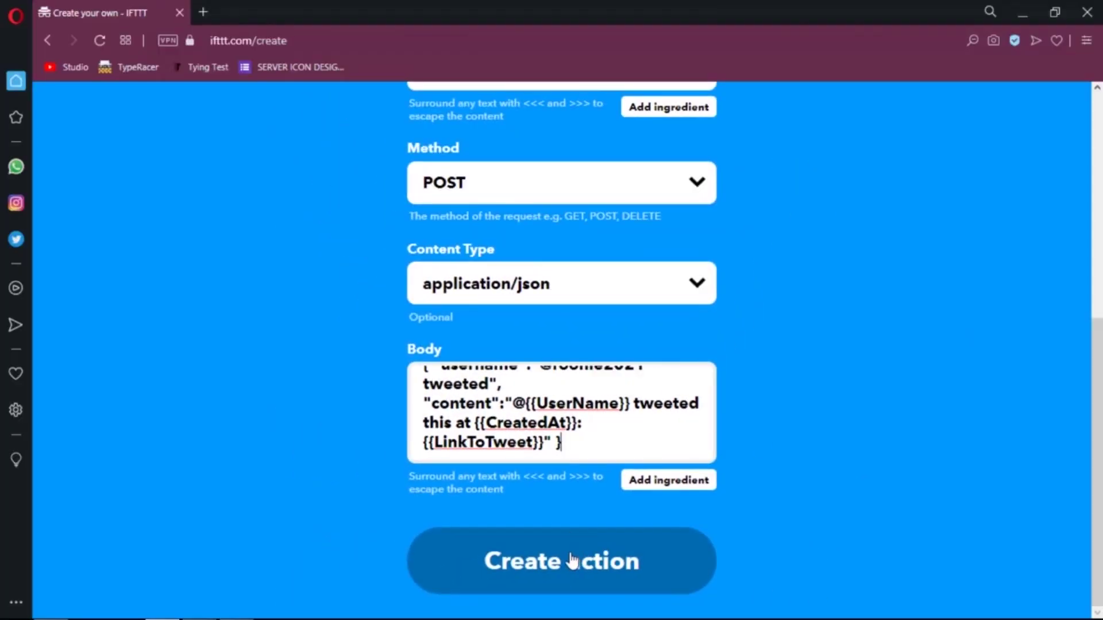
pyautogui.click(571, 556)
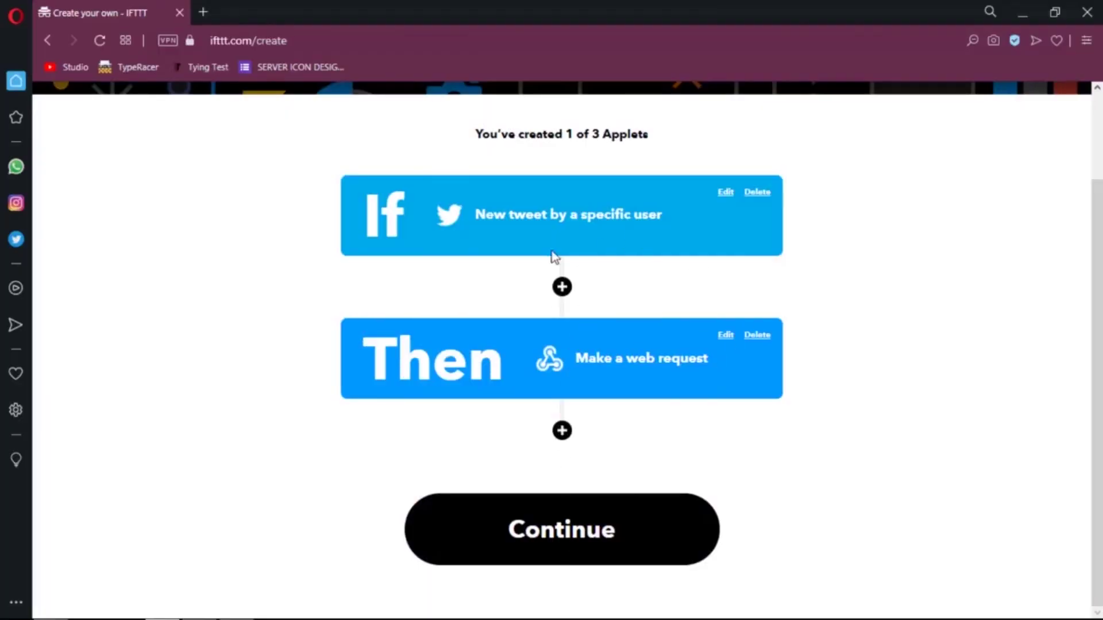
pyautogui.scroll(2, 822, 311)
pyautogui.scroll(-2, 819, 319)
# Step: Continue past the applet review and finish the applet
pyautogui.click(560, 519)
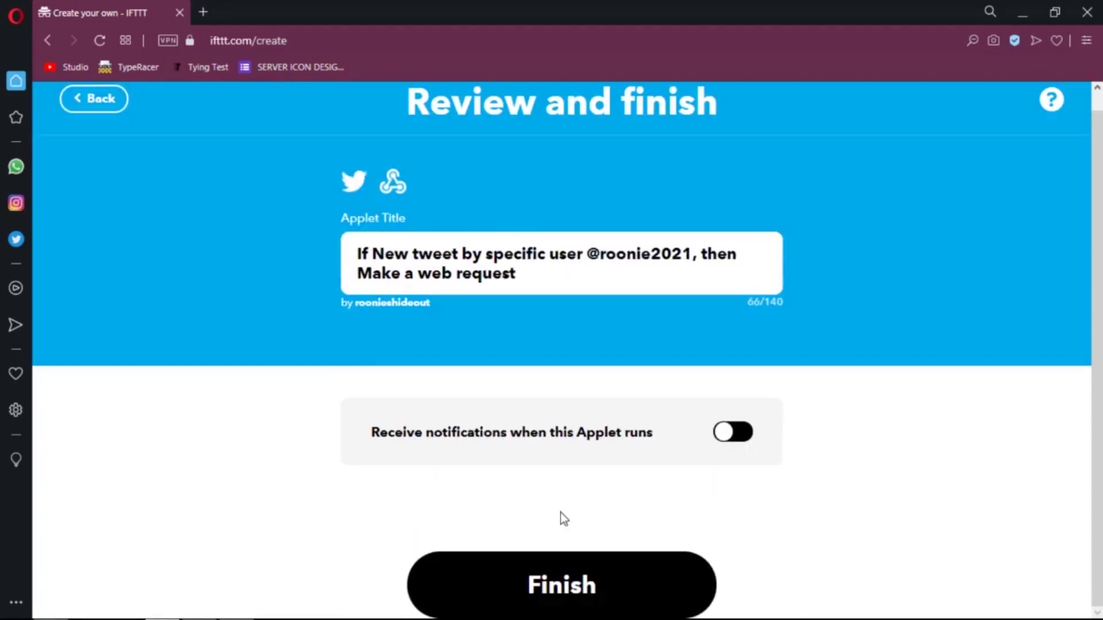
pyautogui.click(579, 594)
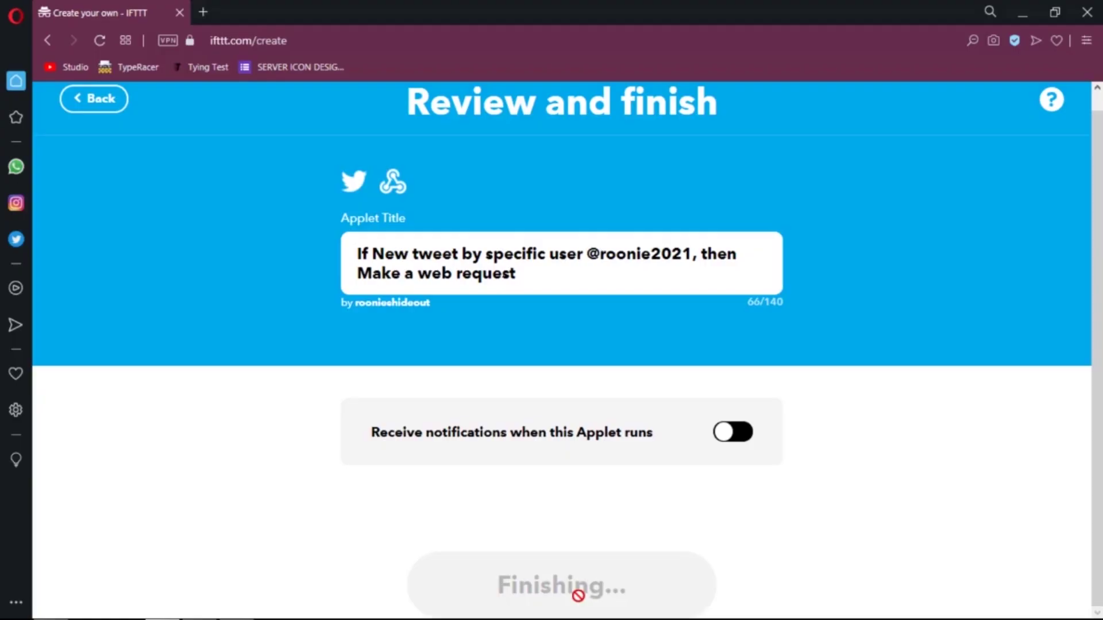
pyautogui.scroll(-1, 699, 397)
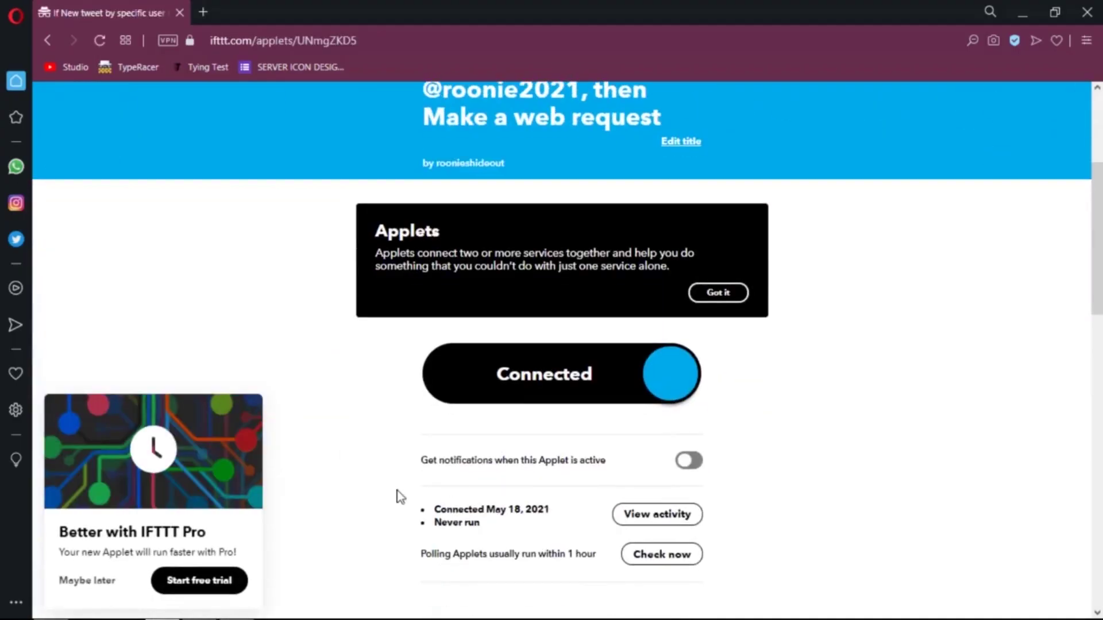
# Step: Dismiss the IFTTT Pro popup with 'Maybe later' and the Applets box with 'Got it'
pyautogui.click(97, 580)
pyautogui.scroll(-2, 736, 379)
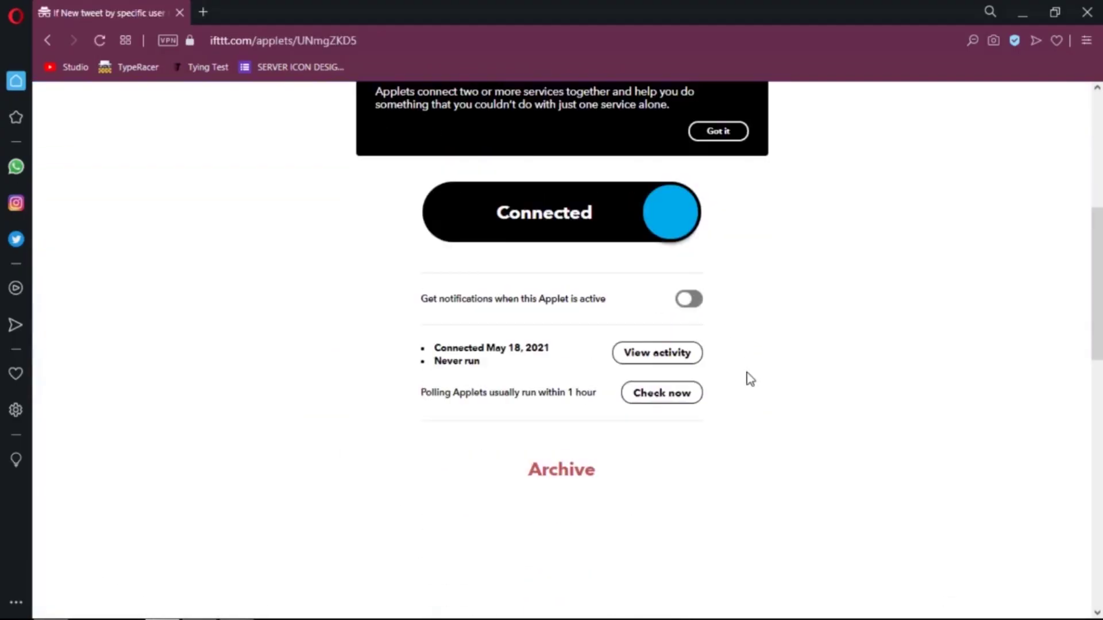
pyautogui.scroll(2, 871, 297)
pyautogui.scroll(2, 875, 300)
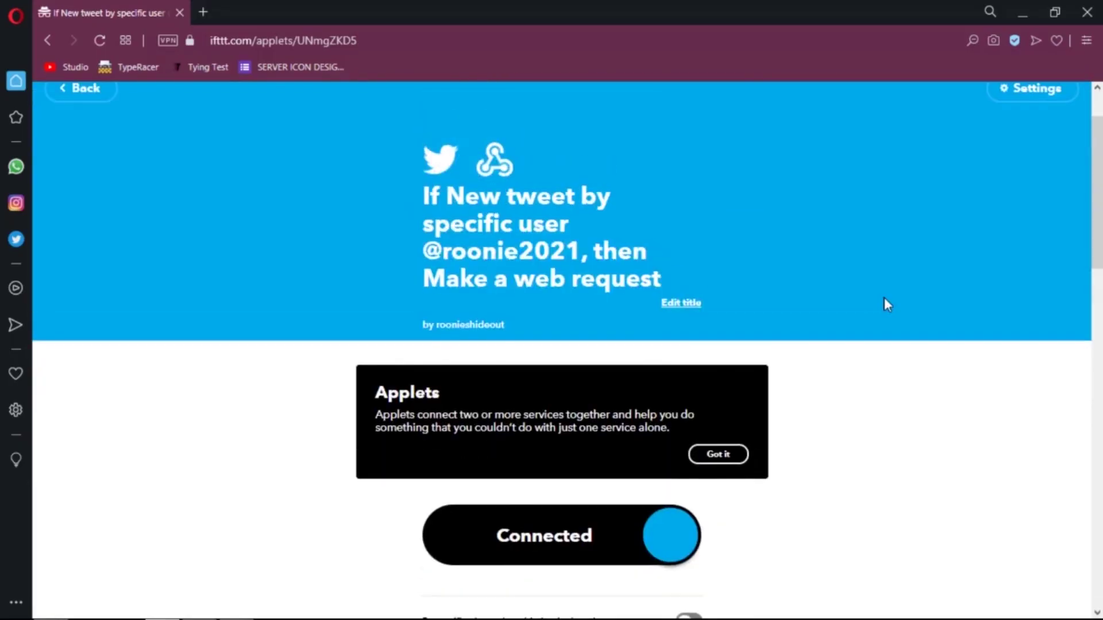
pyautogui.scroll(1, 886, 304)
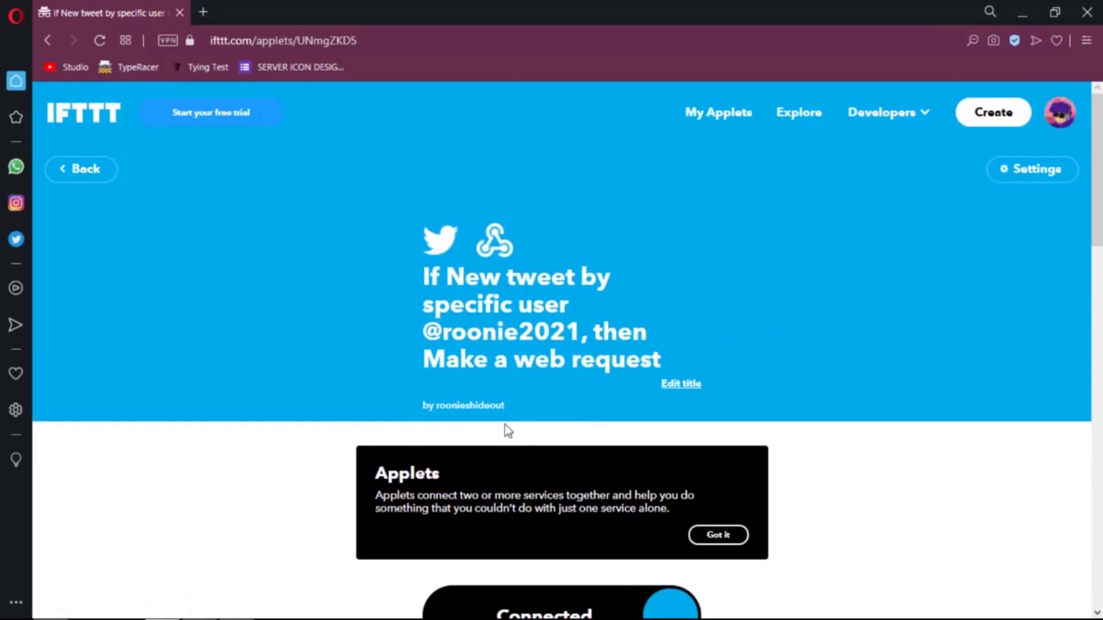
pyautogui.scroll(-1, 800, 441)
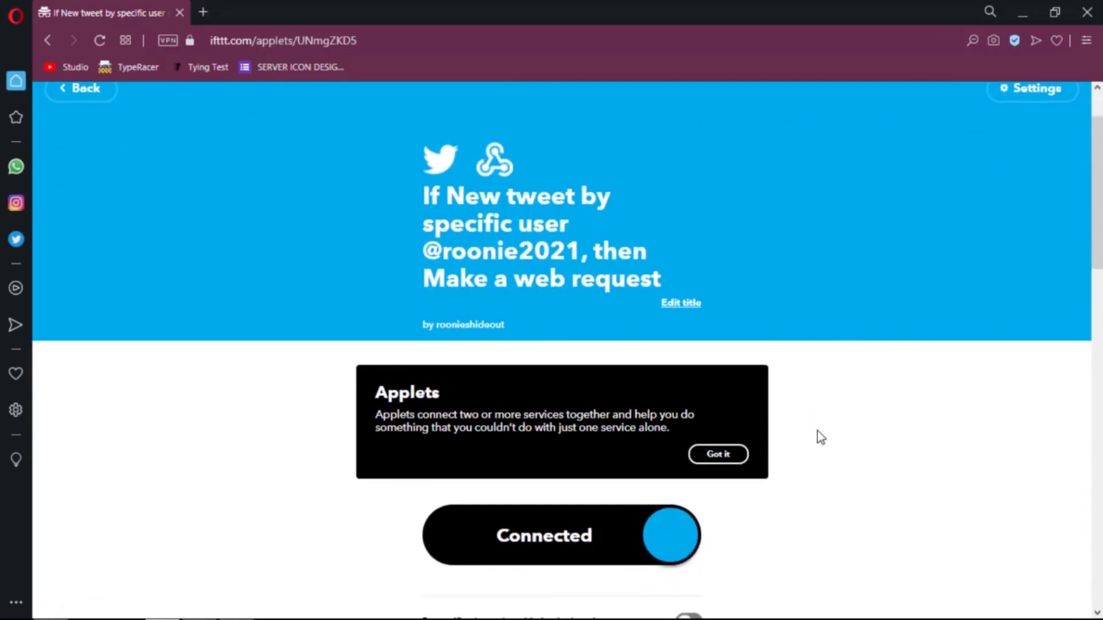
pyautogui.click(707, 458)
pyautogui.scroll(-2, 787, 423)
pyautogui.scroll(-1, 788, 423)
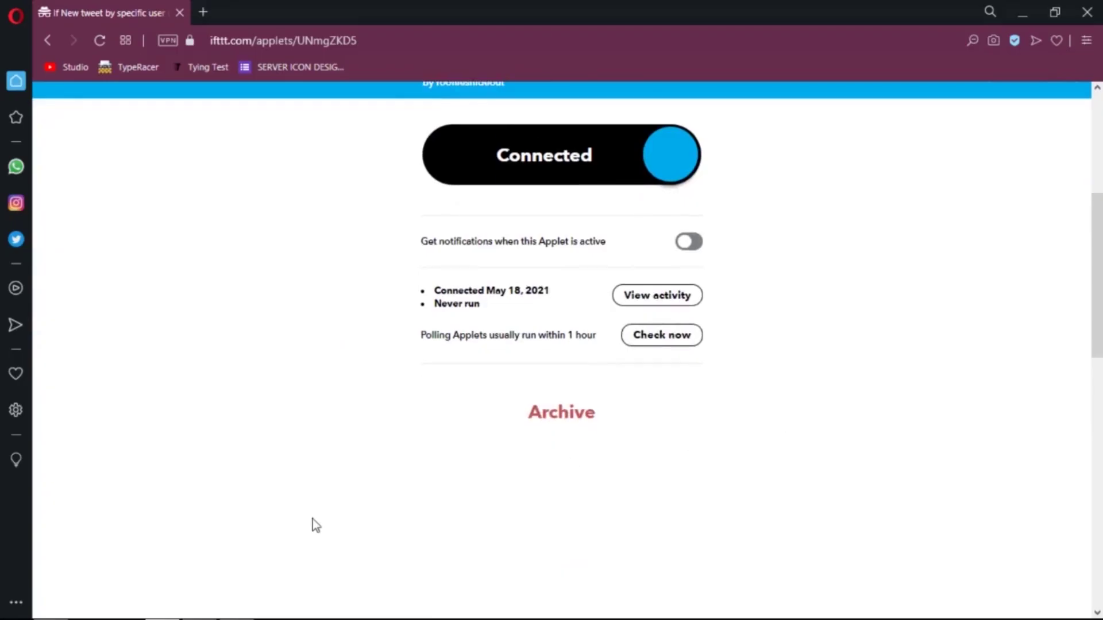